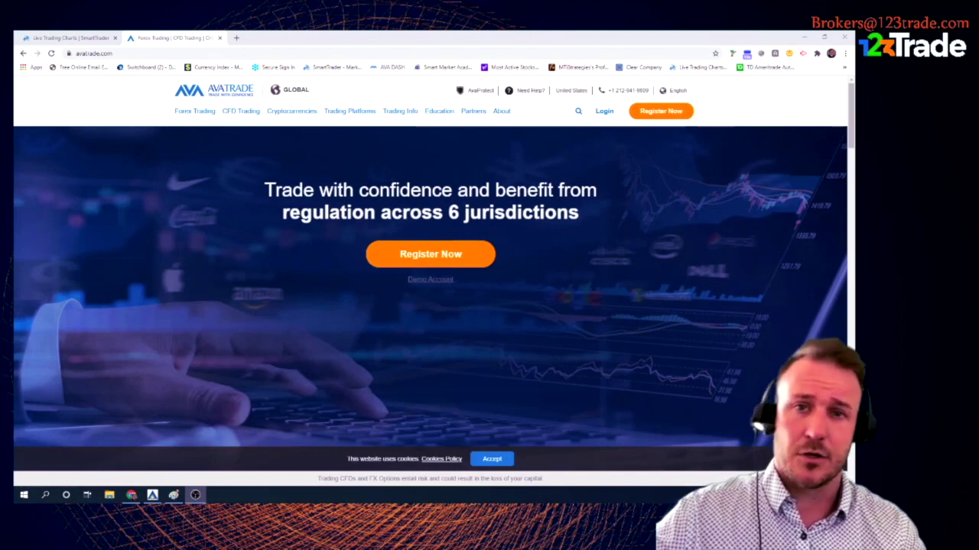
# Log in to the AvaTrade account and open the Upload Documents page.
pyautogui.click(604, 111)
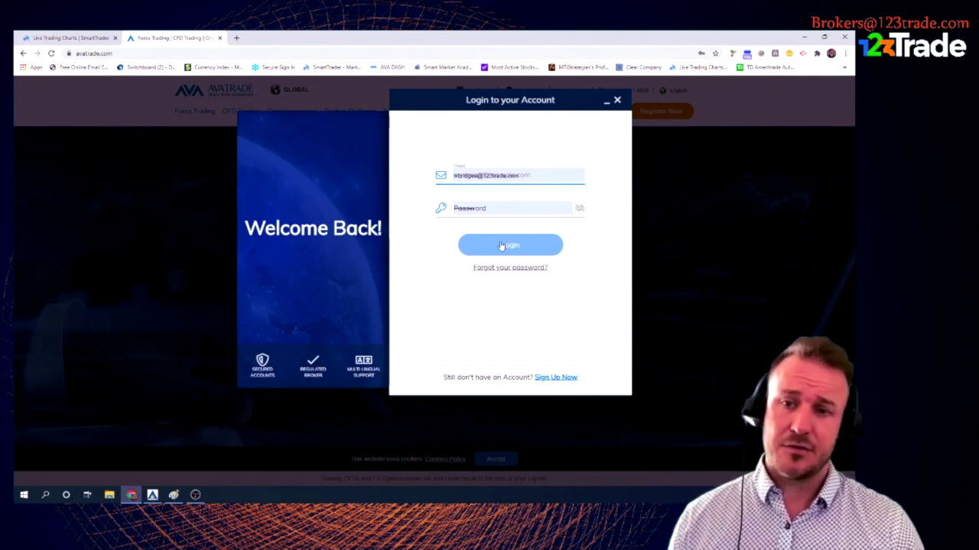
pyautogui.click(503, 245)
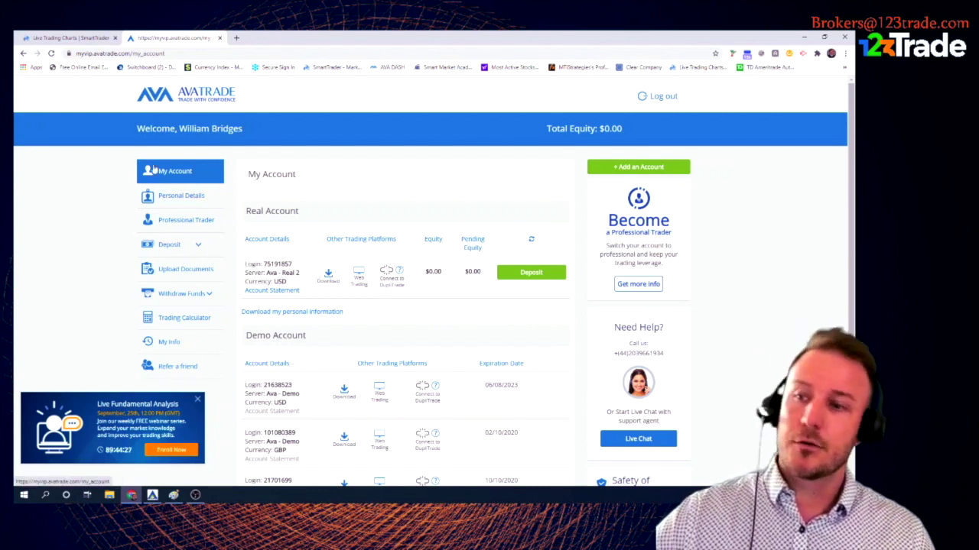
pyautogui.click(177, 270)
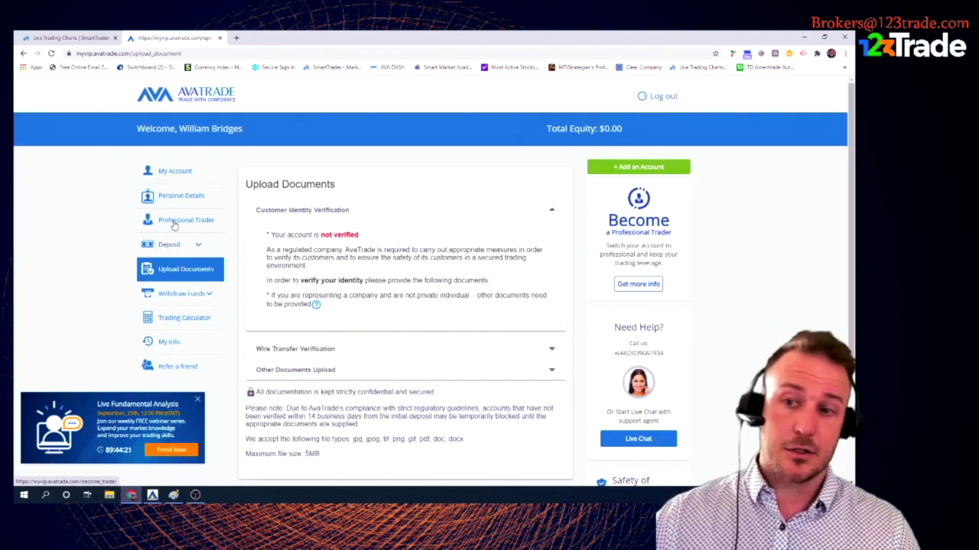
# Examine the identity verification upload requirements for the ID card and utility bill, including the utility bill guidelines.
pyautogui.scroll(-1, 350, 241)
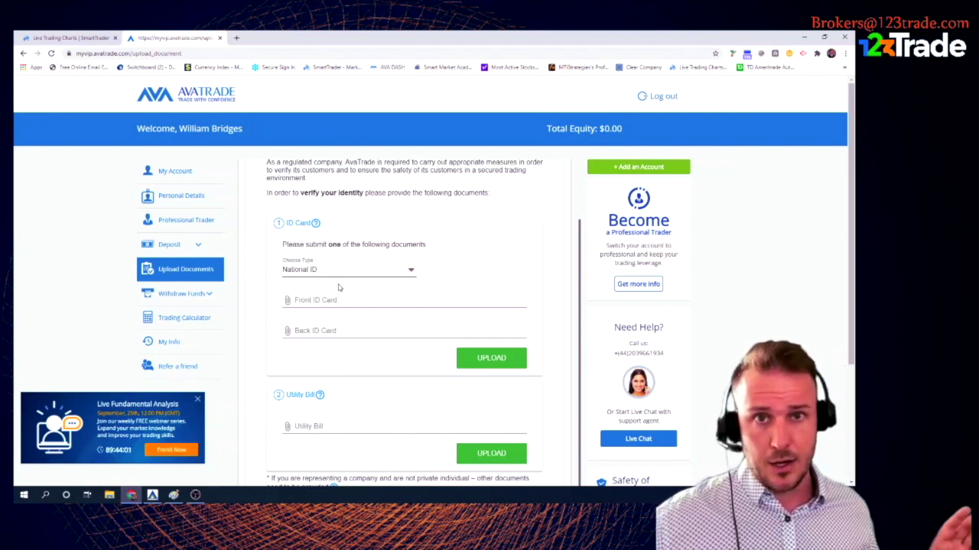
pyautogui.scroll(-1, 341, 289)
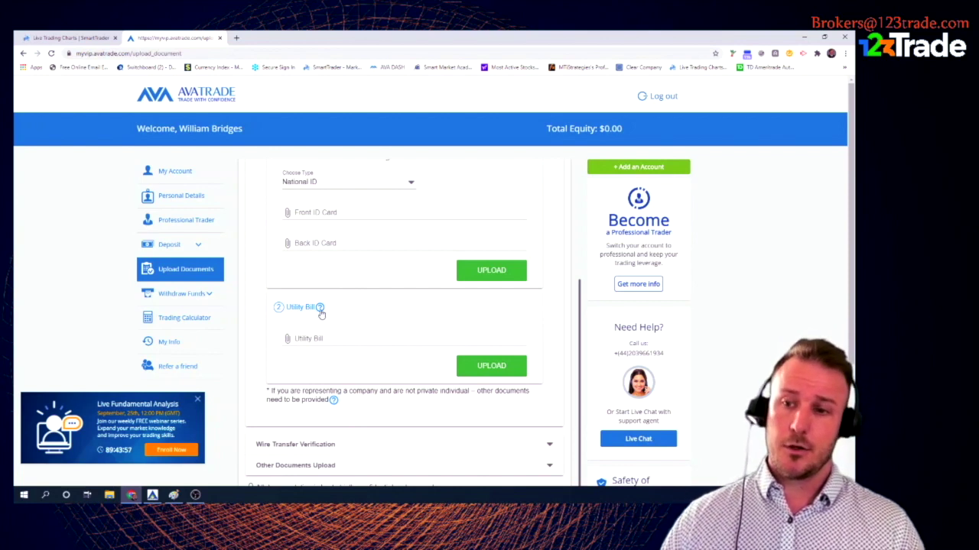
pyautogui.click(320, 308)
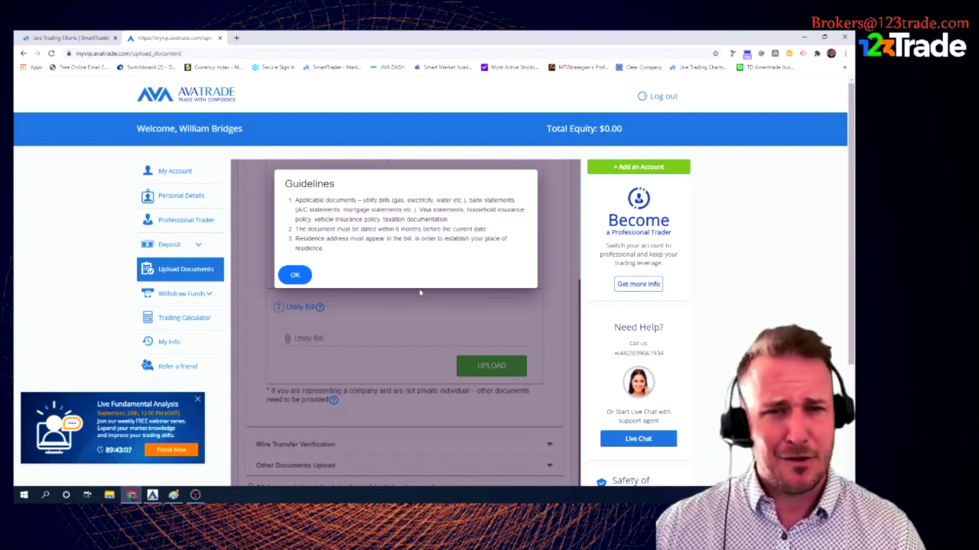
pyautogui.click(295, 276)
pyautogui.scroll(-1, 425, 350)
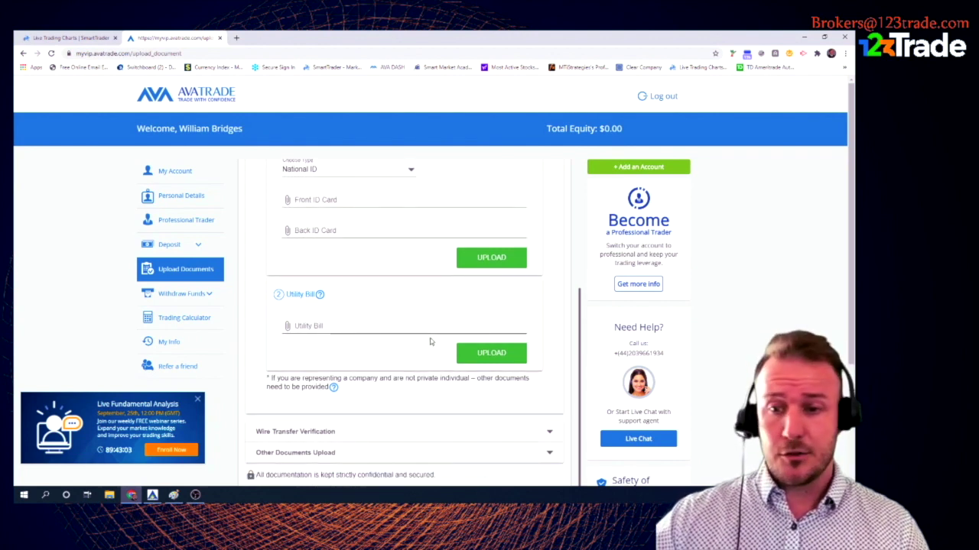
pyautogui.scroll(2, 359, 325)
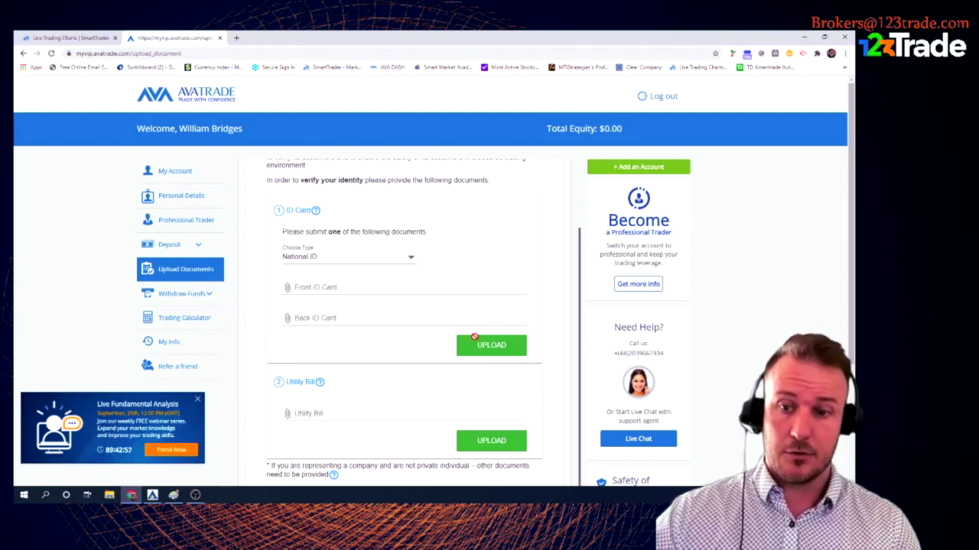
pyautogui.scroll(-2, 358, 340)
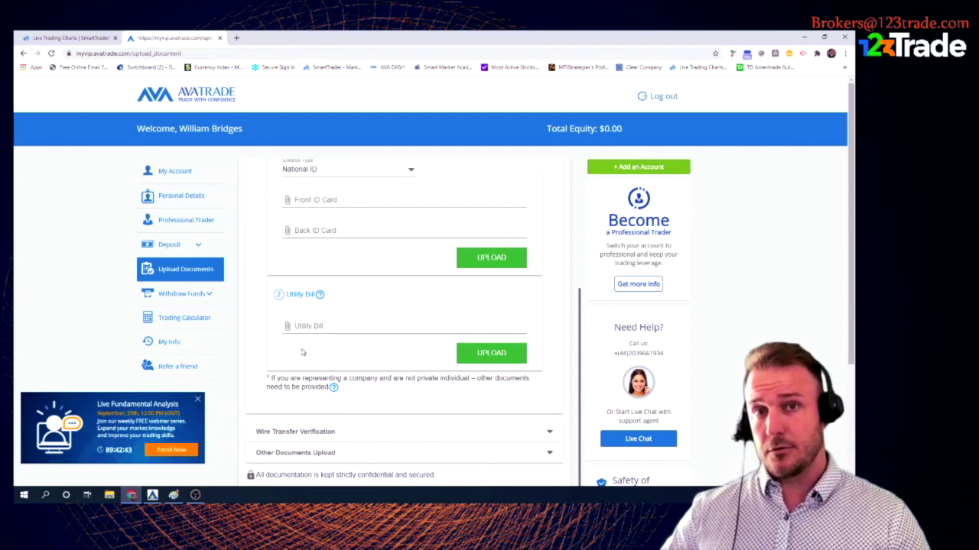
pyautogui.scroll(2, 305, 215)
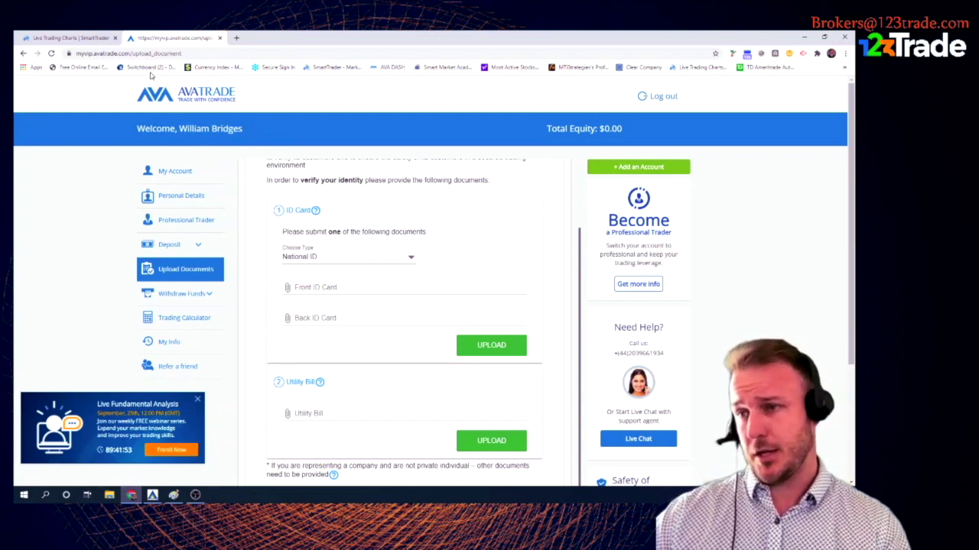
# Switch to the SmartTrader live charts and load the GBP/USD chart.
pyautogui.click(103, 40)
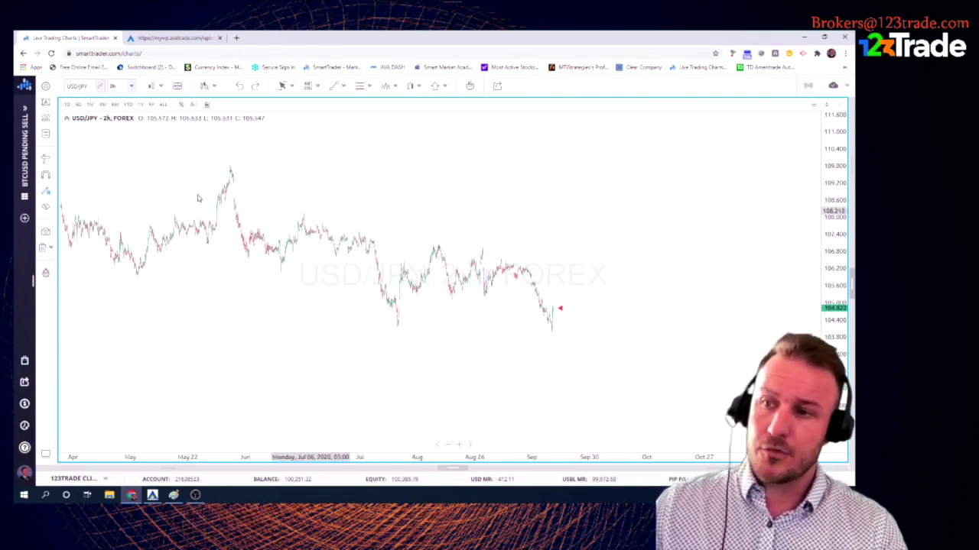
pyautogui.click(87, 86)
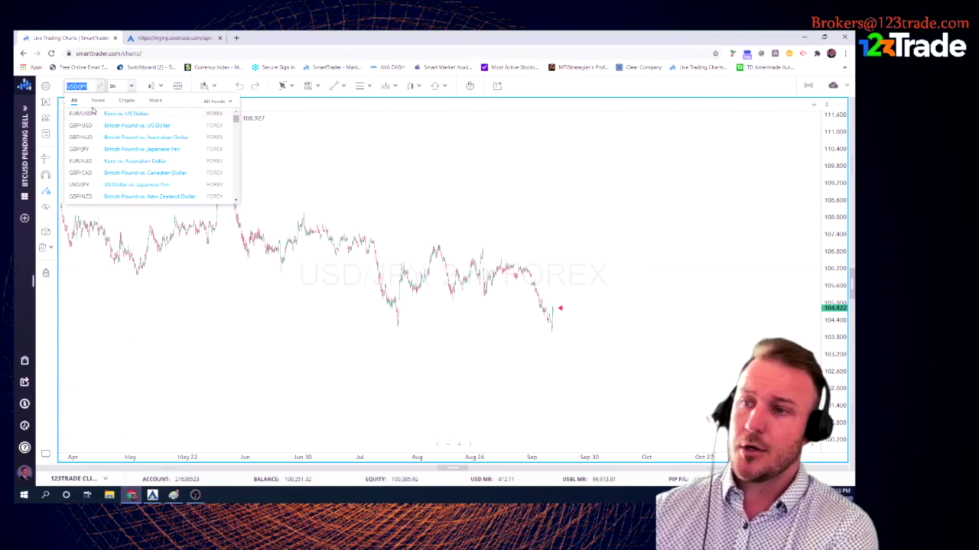
pyautogui.write('gu')
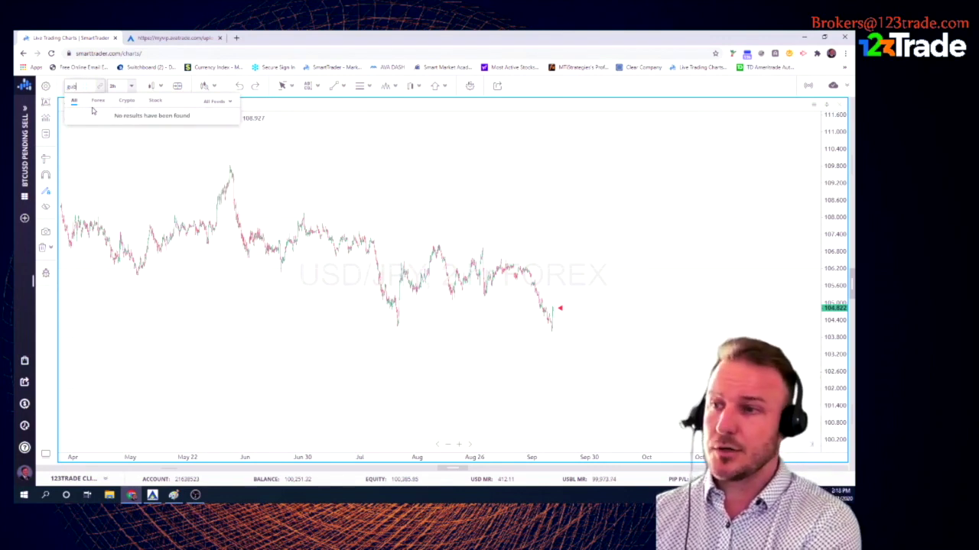
pyautogui.press('BackSpace')
pyautogui.write('bpusd')
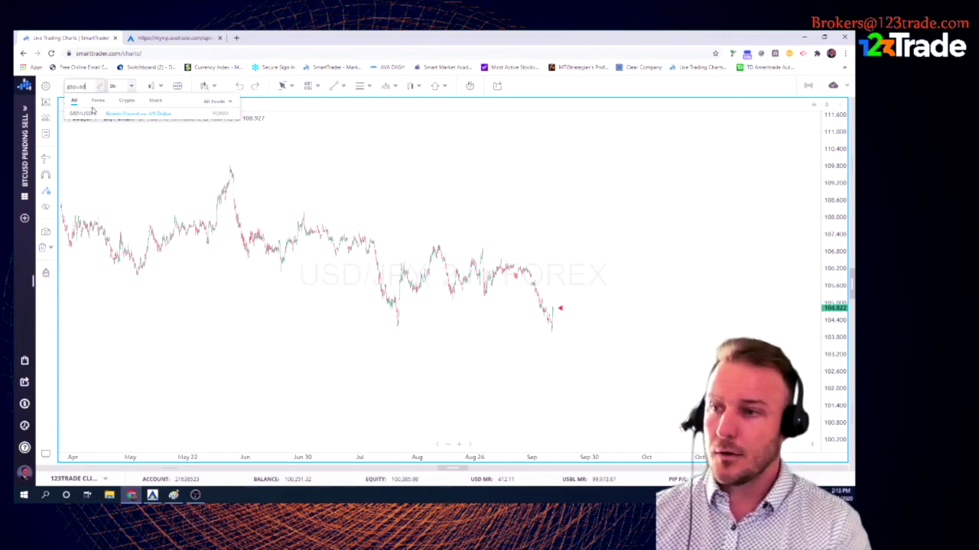
pyautogui.click(111, 114)
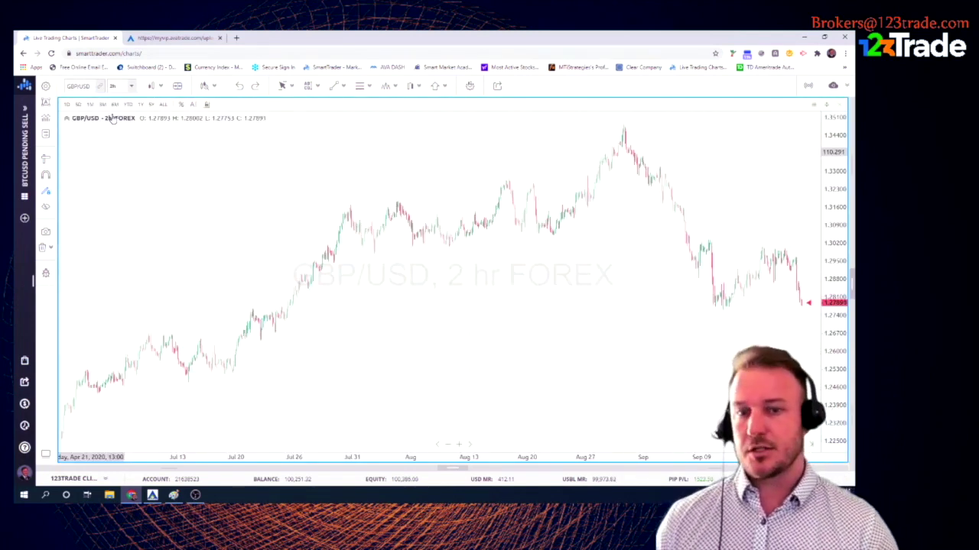
# Change the chart symbol to EUR/USD and bring the most recent candles into view.
pyautogui.click(77, 85)
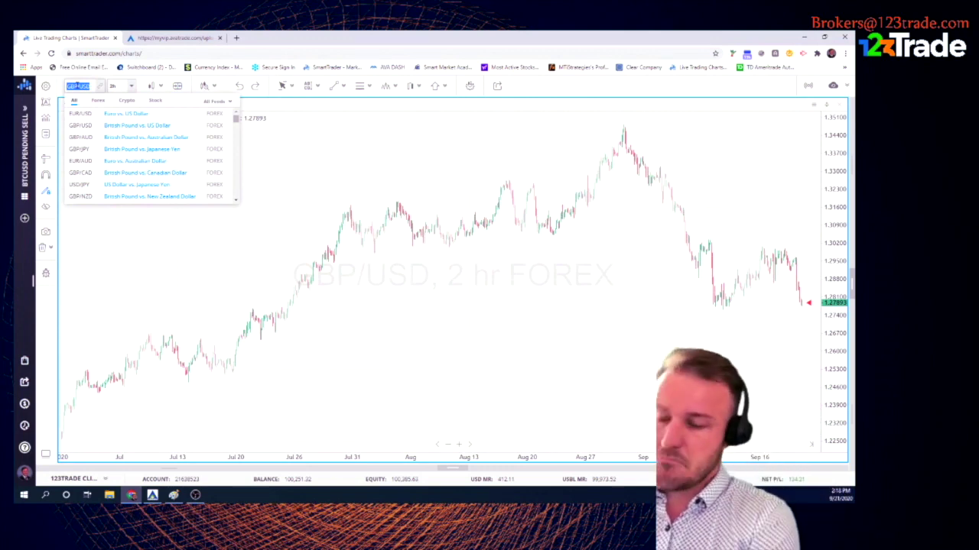
pyautogui.write('eur')
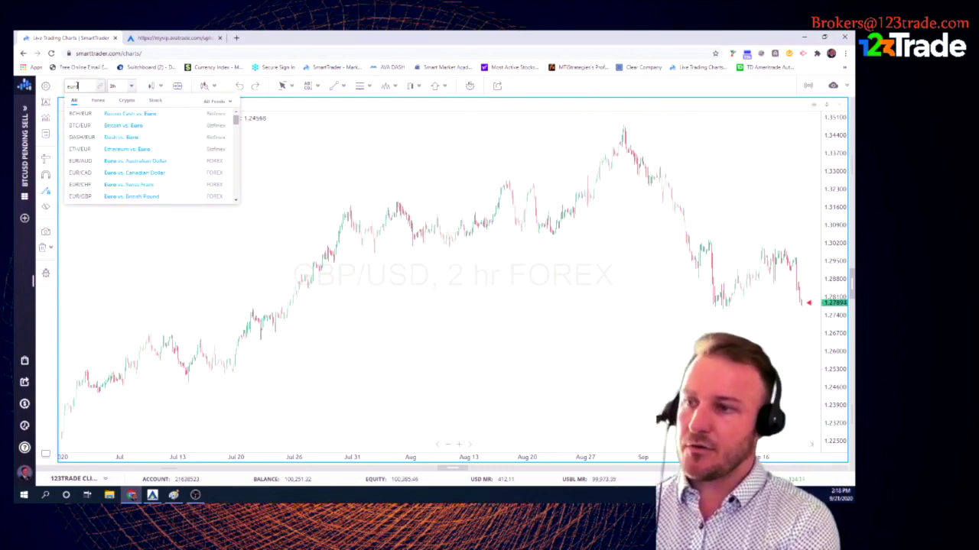
pyautogui.write('usd')
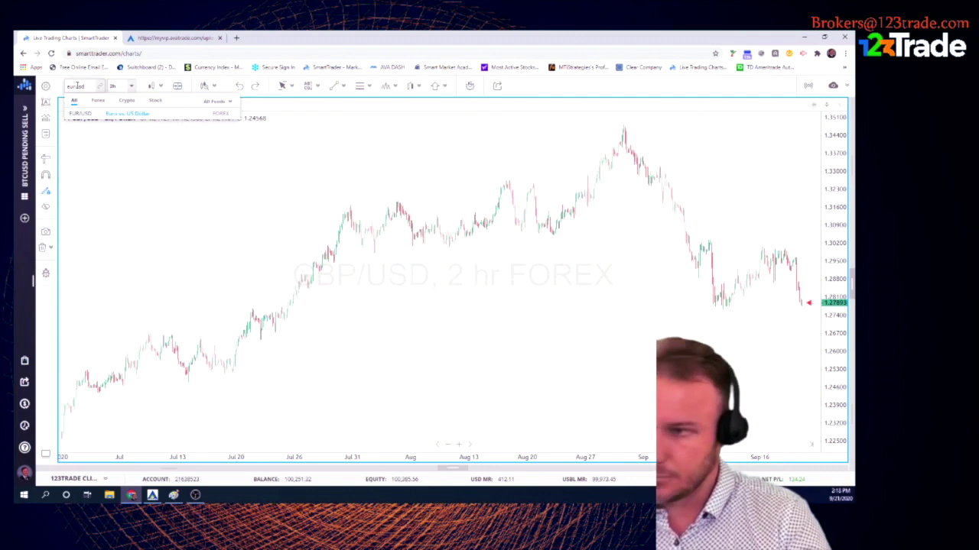
pyautogui.click(89, 114)
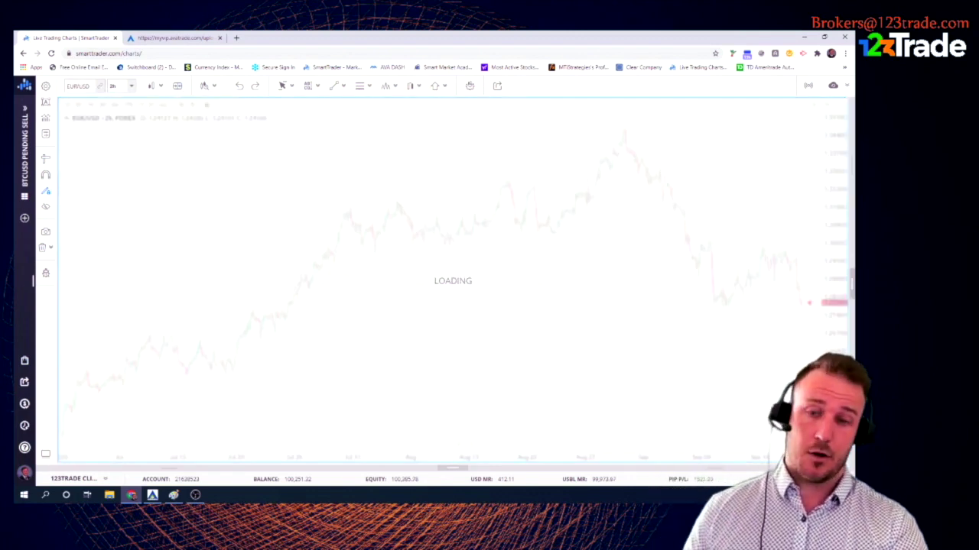
pyautogui.rightClick(405, 228)
pyautogui.click(444, 262)
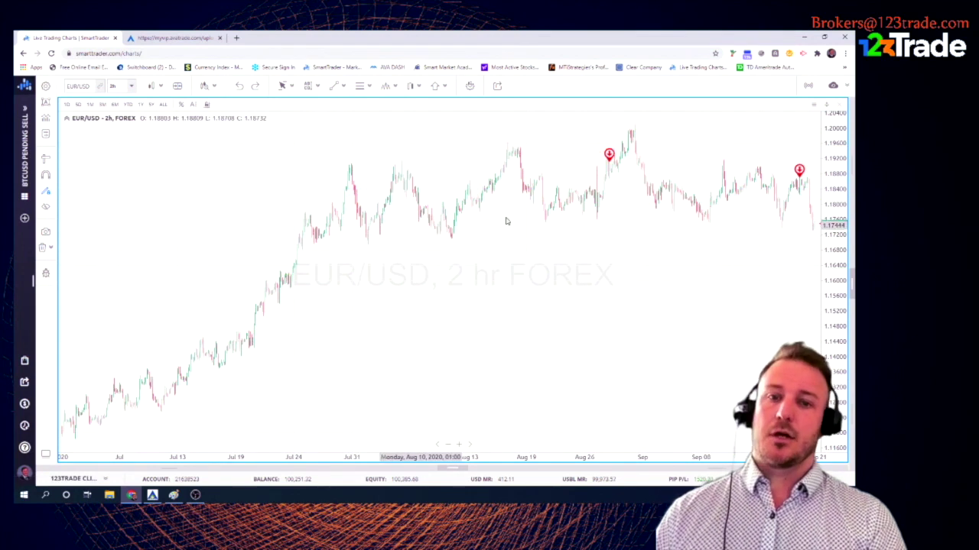
pyautogui.moveTo(723, 198); pyautogui.dragTo(633, 211)
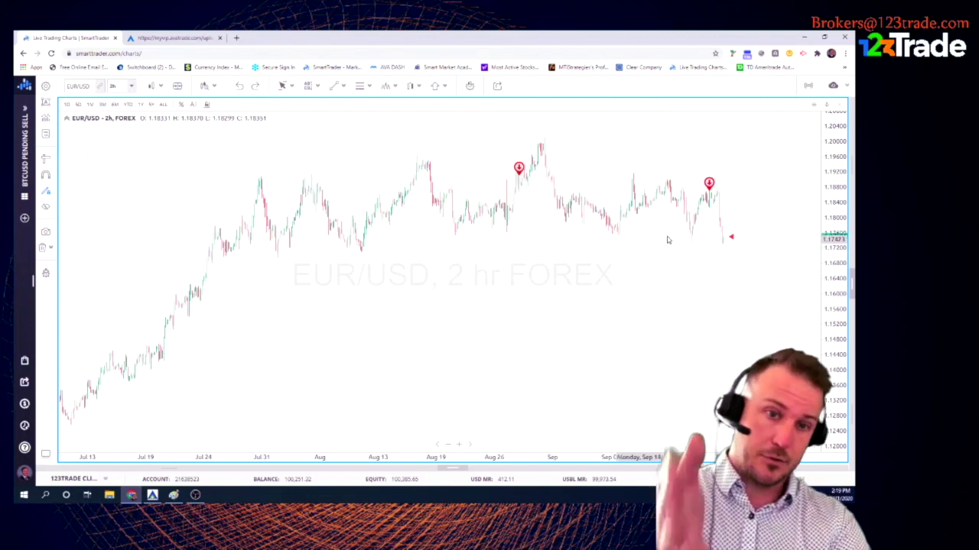
# Open the market order ticket, set the EUR/USD trade size to .01 and check which connected accounts are available.
pyautogui.click(853, 286)
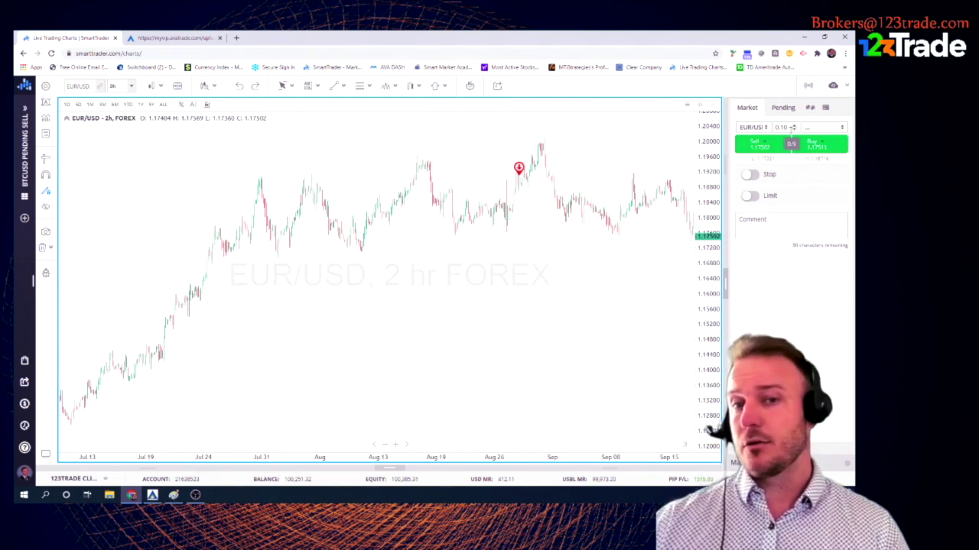
pyautogui.click(781, 127)
pyautogui.write('.01')
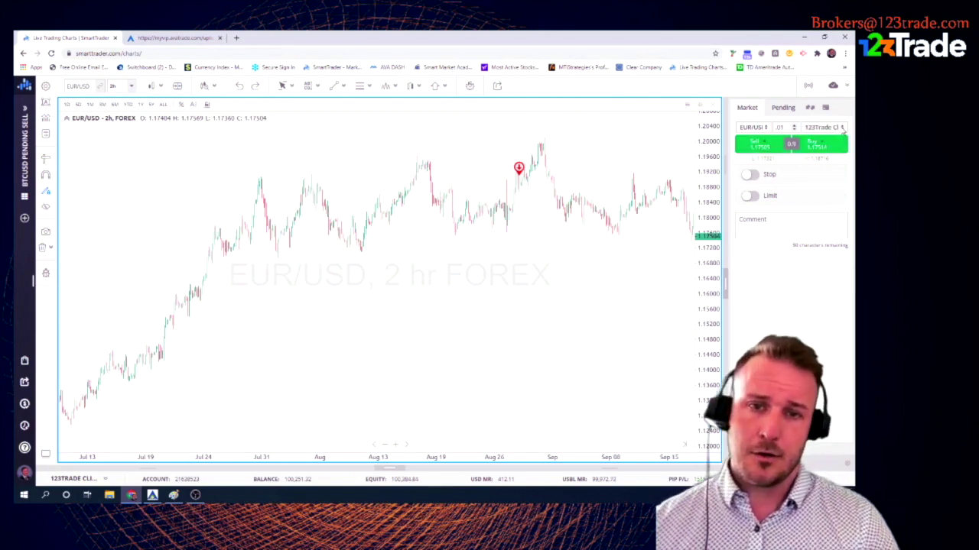
pyautogui.click(842, 128)
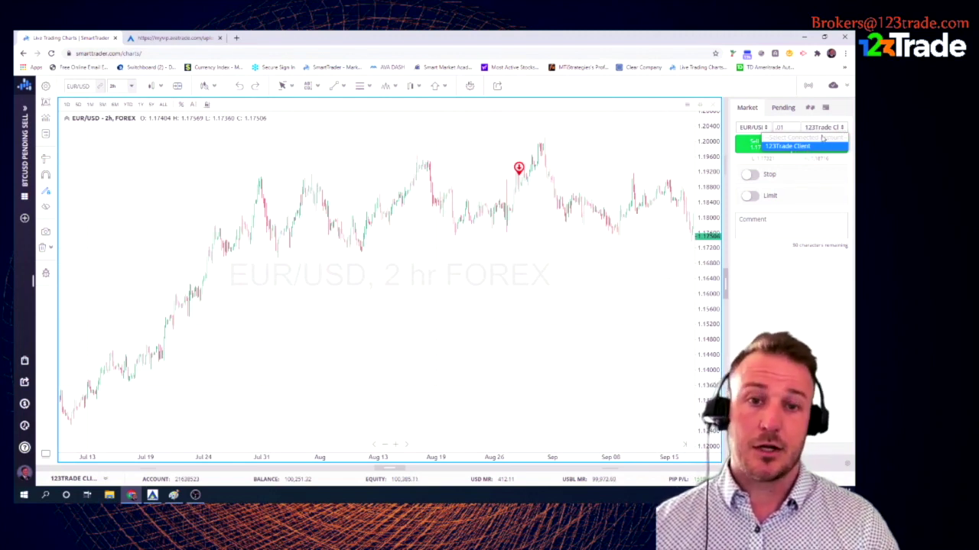
pyautogui.click(828, 132)
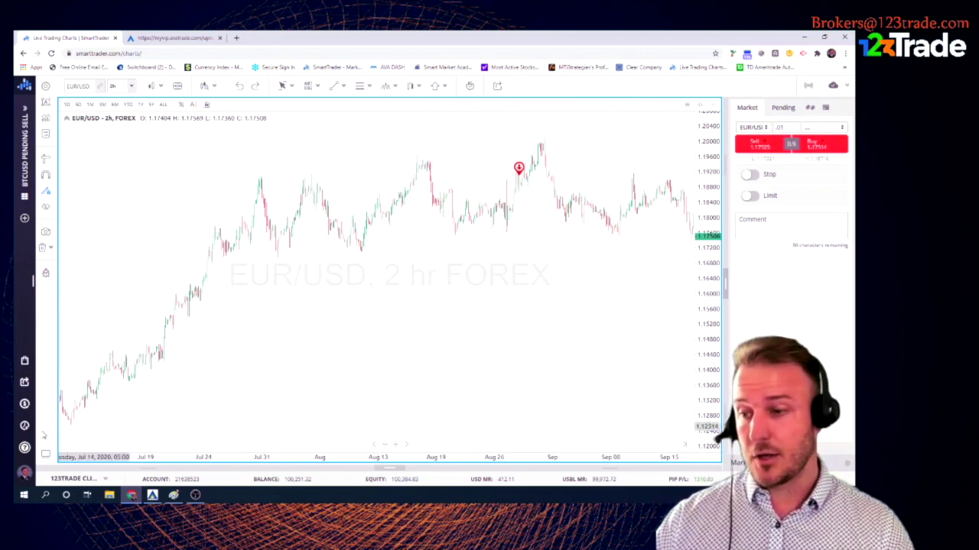
# Connect the SmartTrader demo account alongside the Ava Demo account in the Trading Account Manager.
pyautogui.click(25, 405)
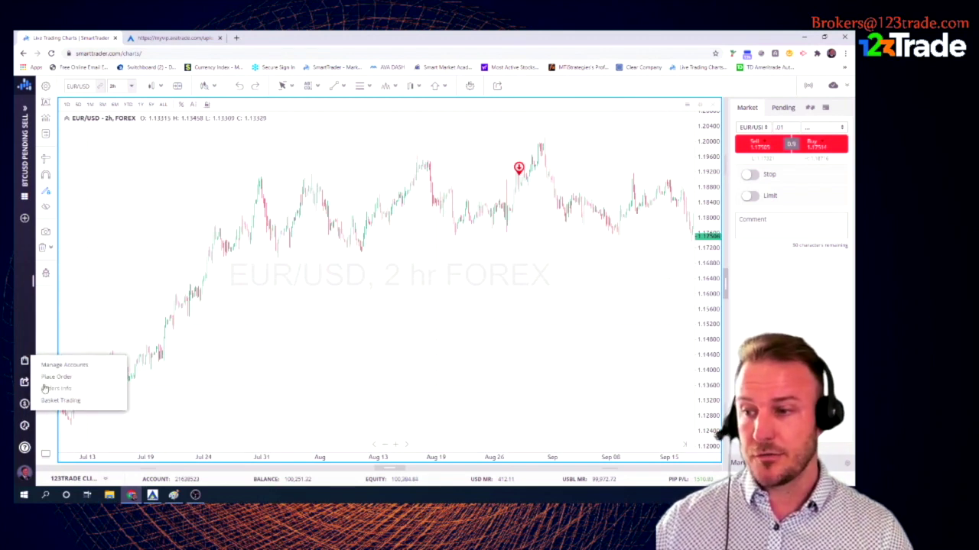
pyautogui.click(66, 364)
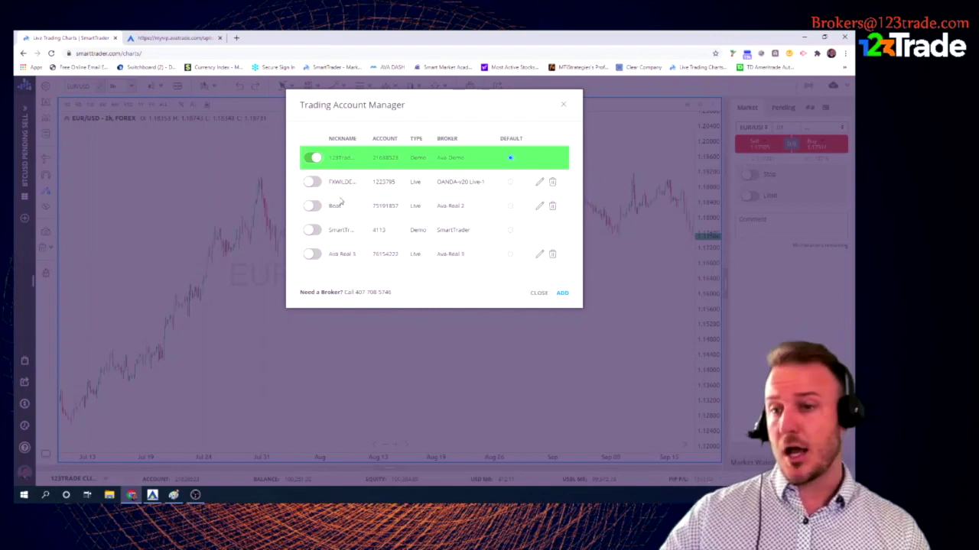
pyautogui.click(312, 230)
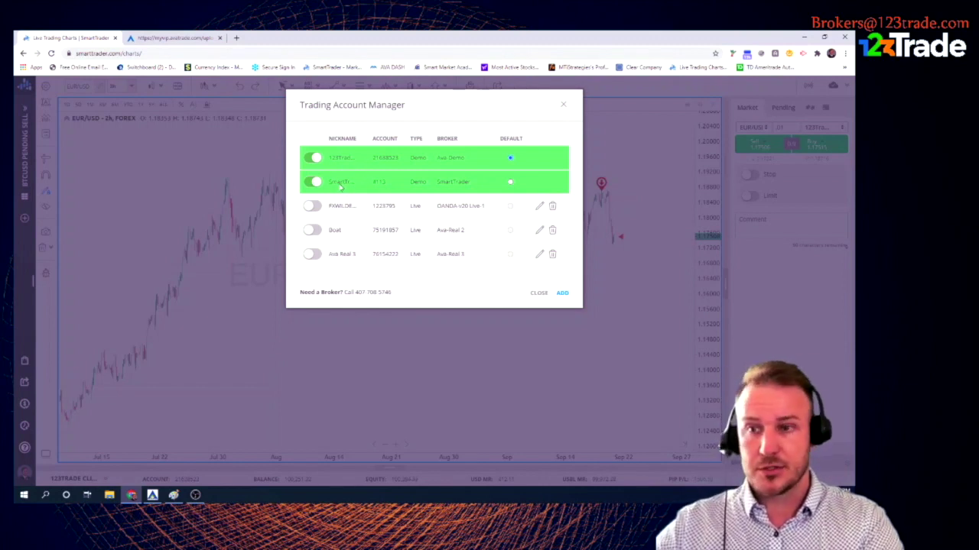
pyautogui.click(563, 104)
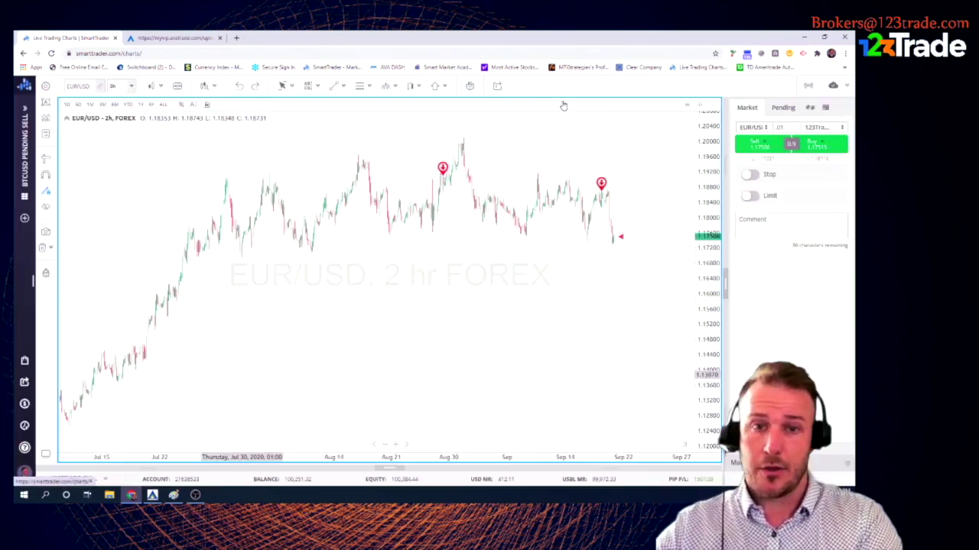
# Widen the order ticket and select SmartTrader as the account for the EUR/USD order.
pyautogui.moveTo(722, 174); pyautogui.dragTo(586, 176)
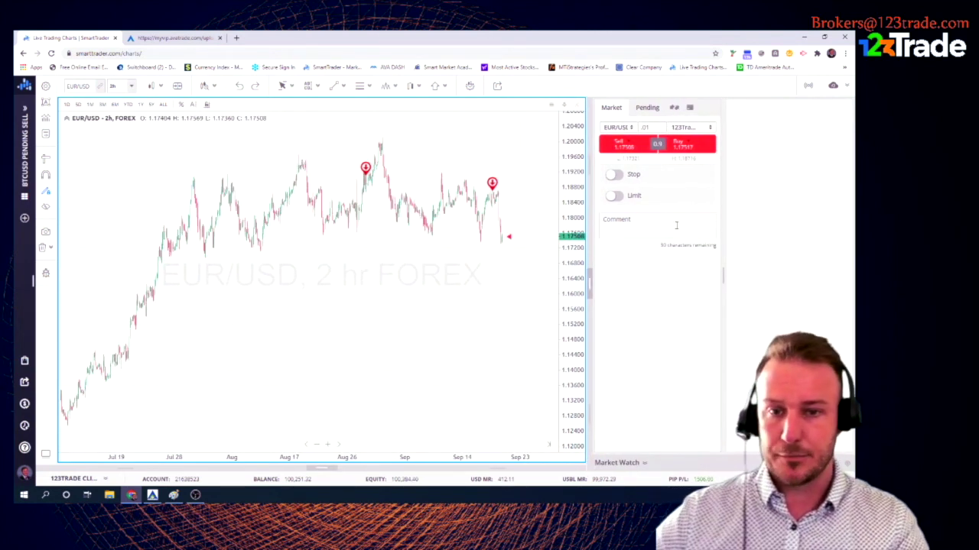
pyautogui.moveTo(722, 280); pyautogui.dragTo(814, 273)
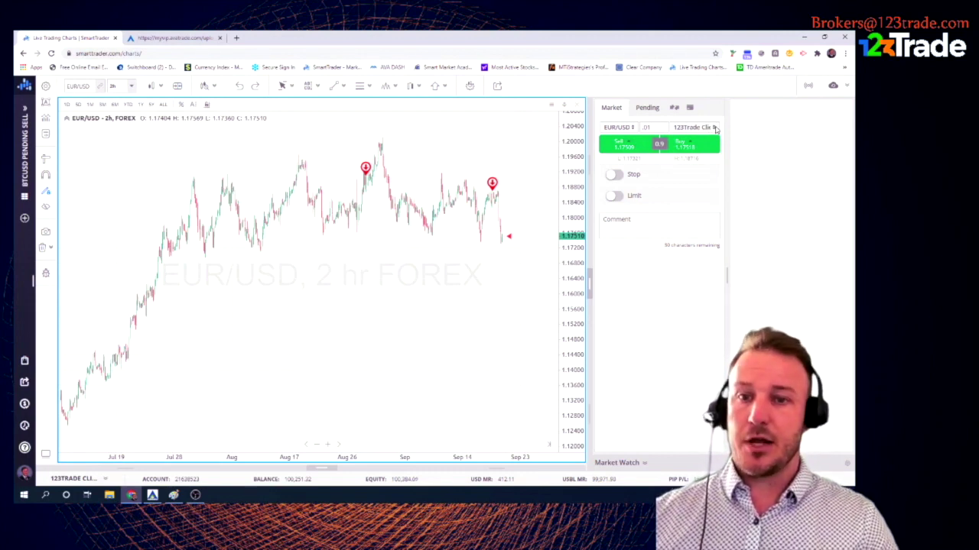
pyautogui.click(715, 129)
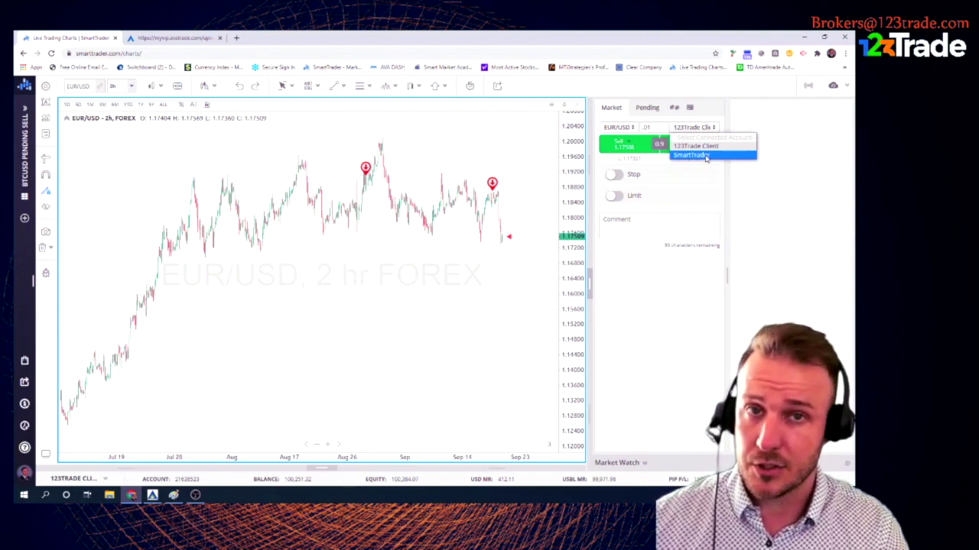
pyautogui.click(704, 156)
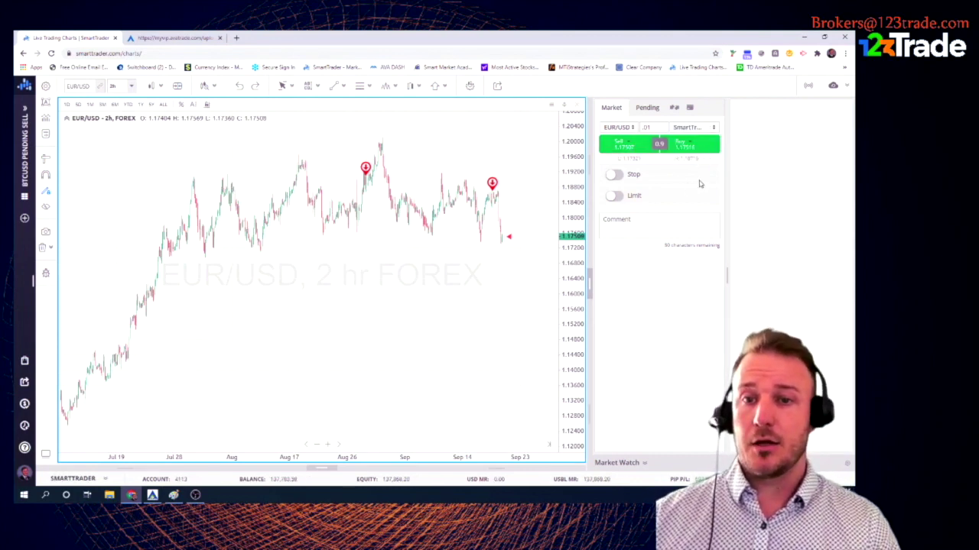
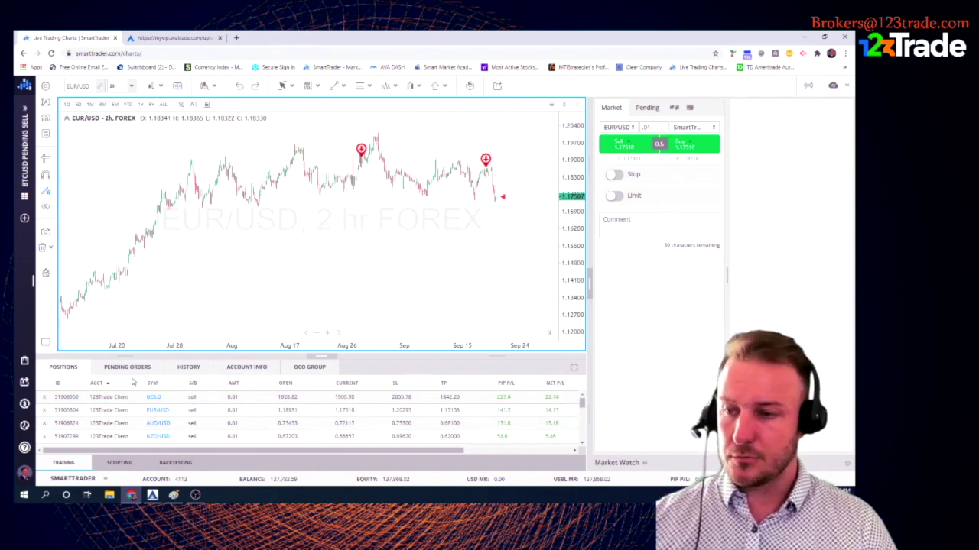
# Sort the open positions by account in descending order.
pyautogui.click(106, 385)
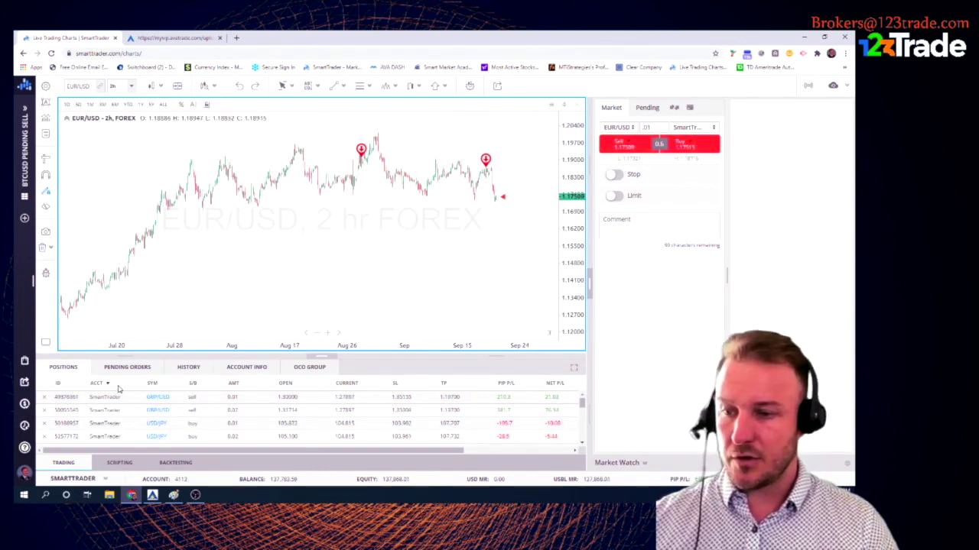
# Enlarge the positions table to review the open trades, and sell 0.01 EUR/USD at market from the SmartTrader account.
pyautogui.moveTo(390, 356); pyautogui.dragTo(390, 329)
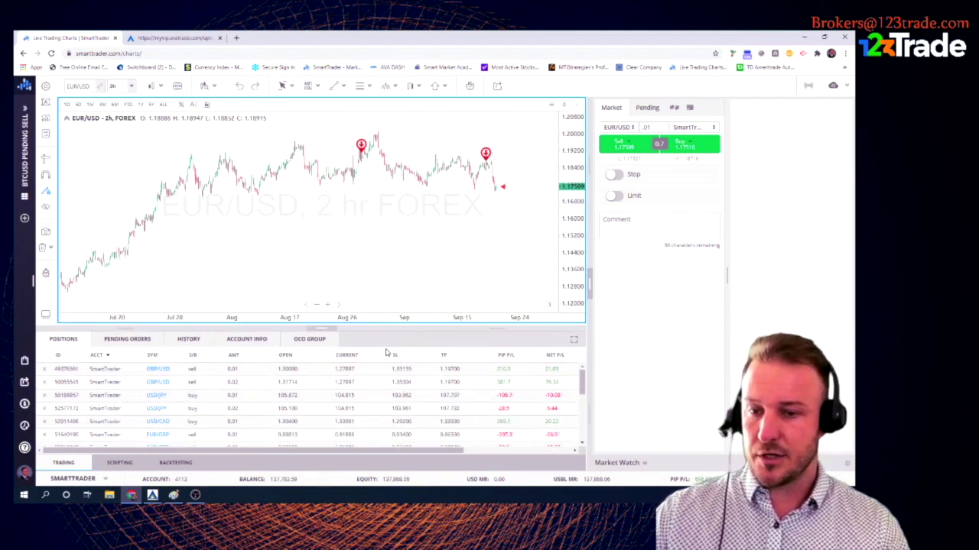
pyautogui.scroll(-5, 367, 388)
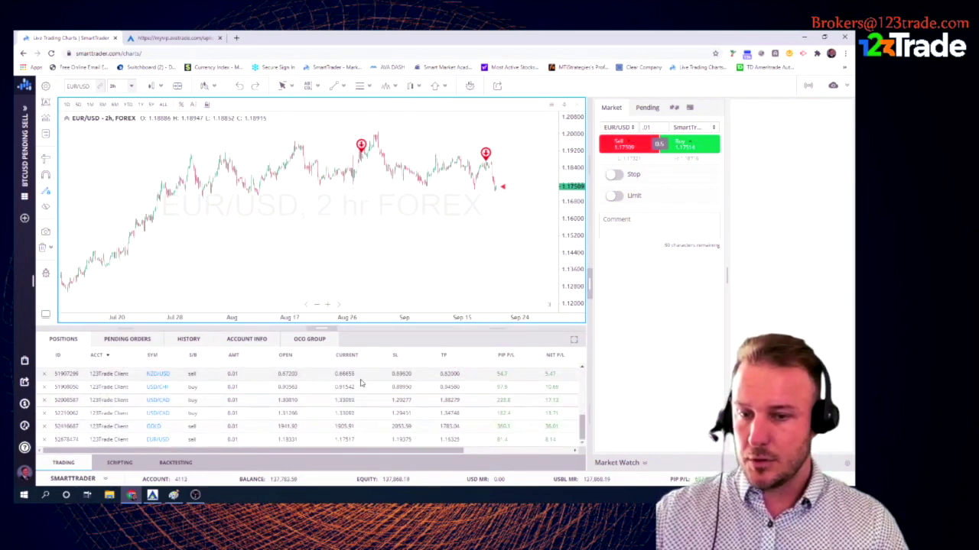
pyautogui.scroll(5, 356, 387)
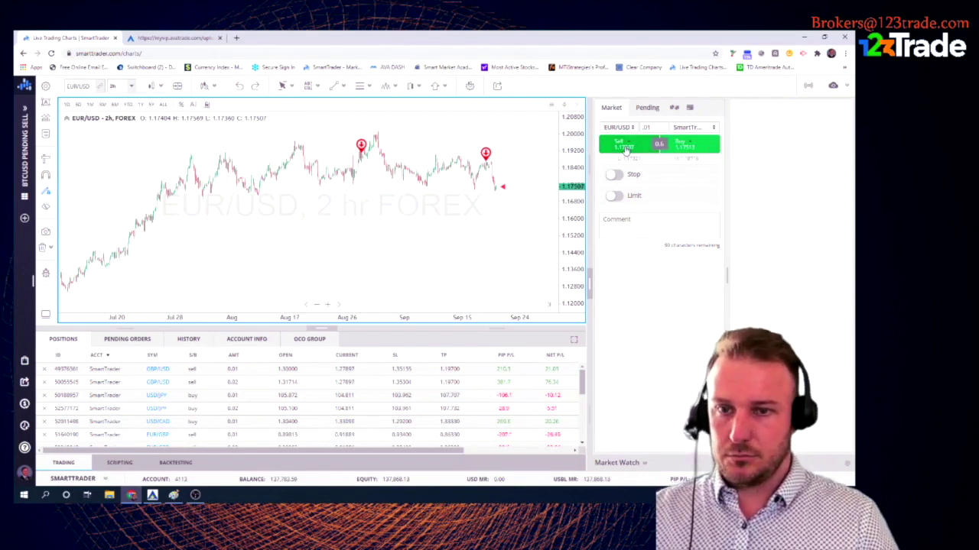
pyautogui.click(626, 147)
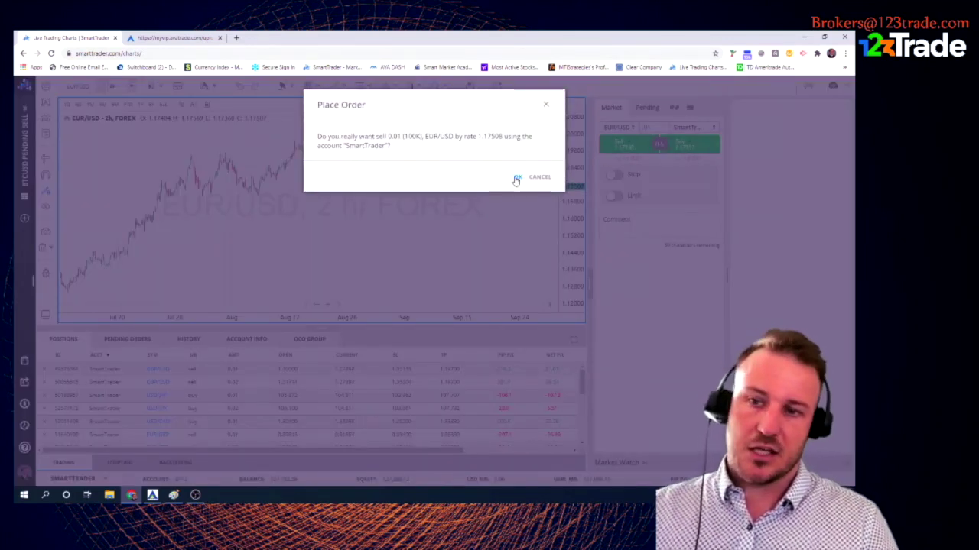
pyautogui.click(517, 177)
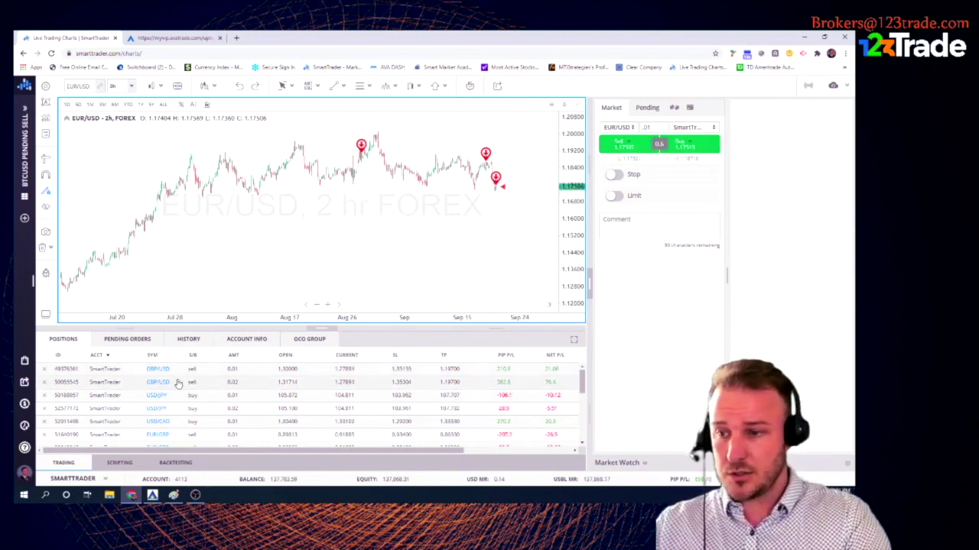
# Hide the order ticket and enlarge the positions table to locate the new SmartTrader EUR/USD sell position.
pyautogui.moveTo(593, 295); pyautogui.dragTo(590, 295)
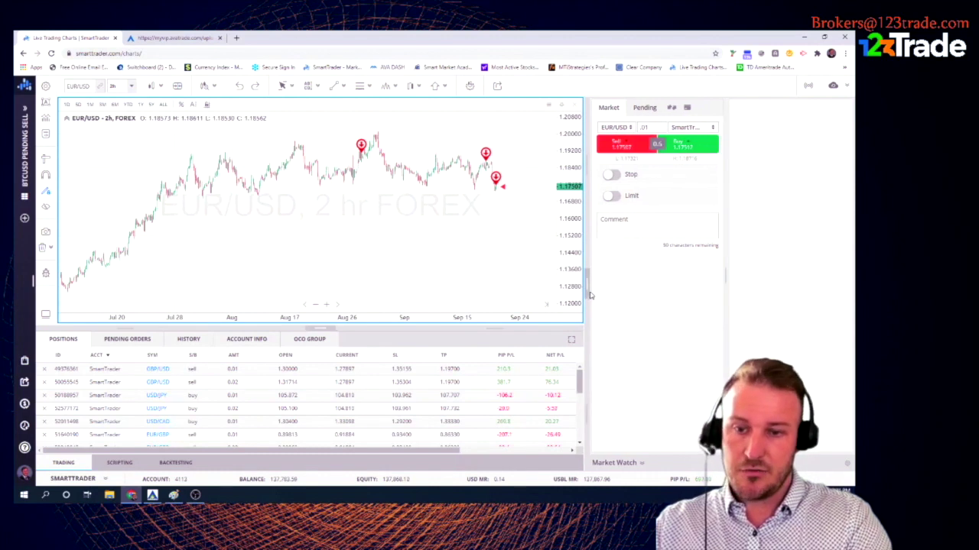
pyautogui.click(590, 292)
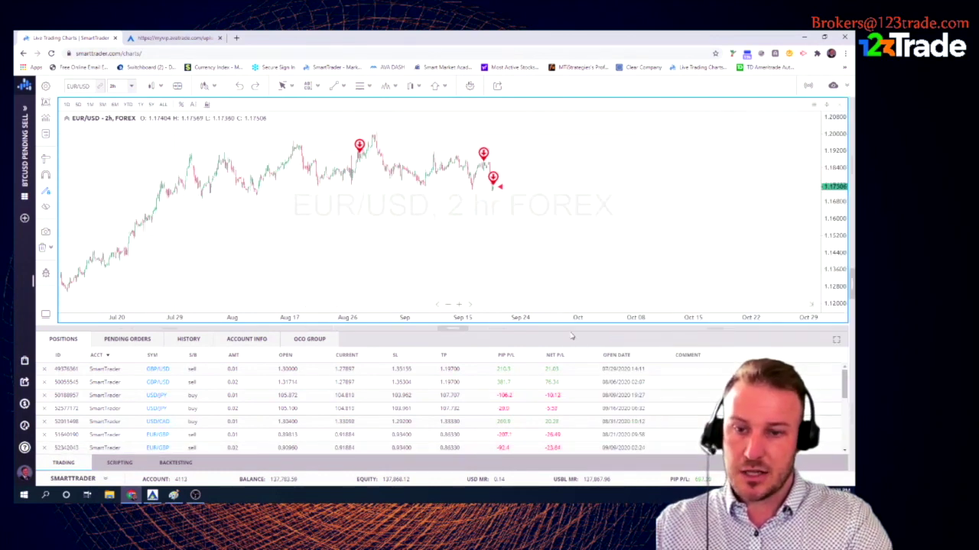
pyautogui.moveTo(570, 314); pyautogui.dragTo(571, 230)
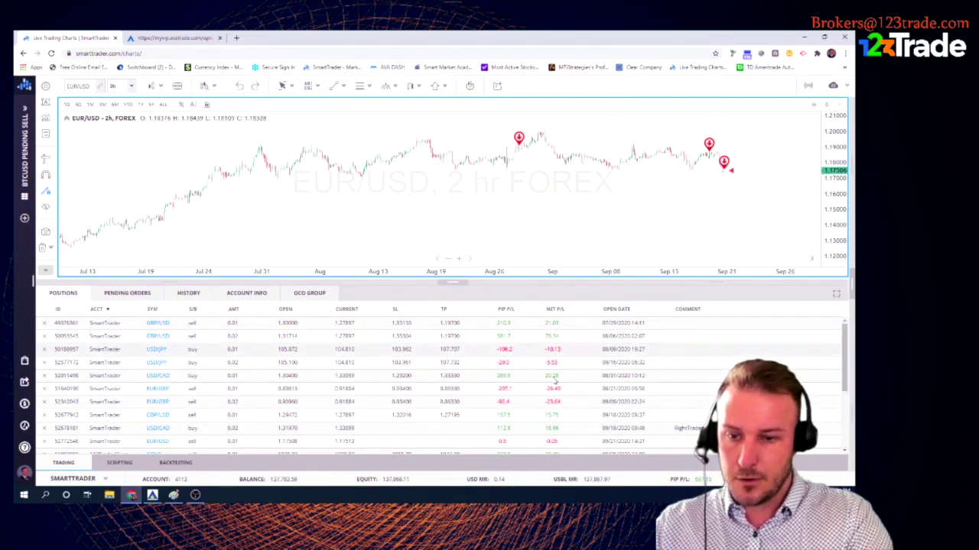
pyautogui.scroll(-3, 555, 382)
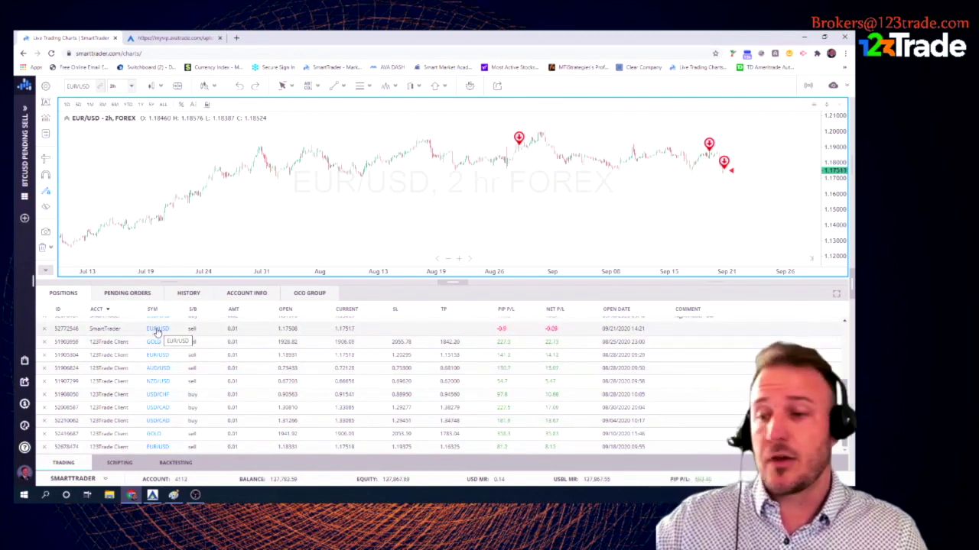
# Close the newly opened 0.01 EUR/USD sell position on the SmartTrader account and collapse the positions table.
pyautogui.click(44, 332)
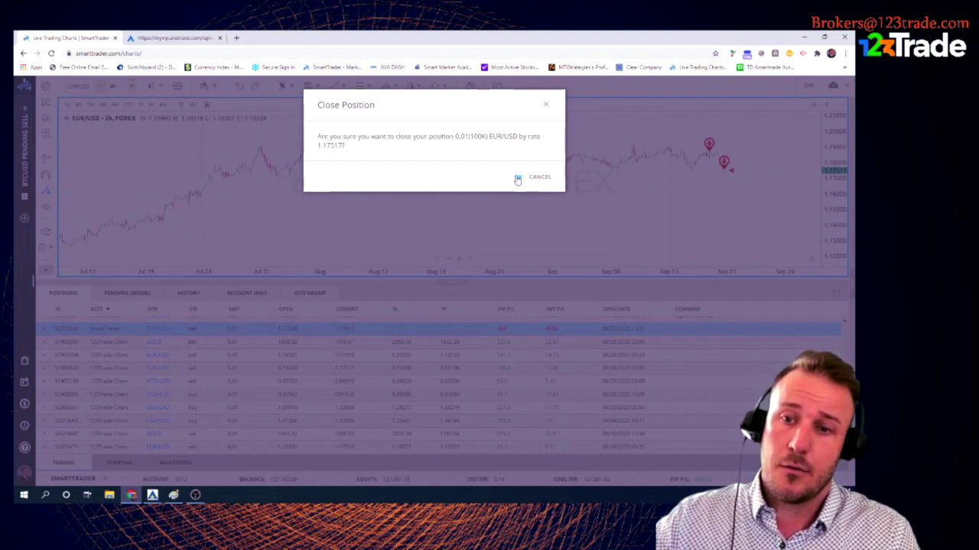
pyautogui.click(517, 178)
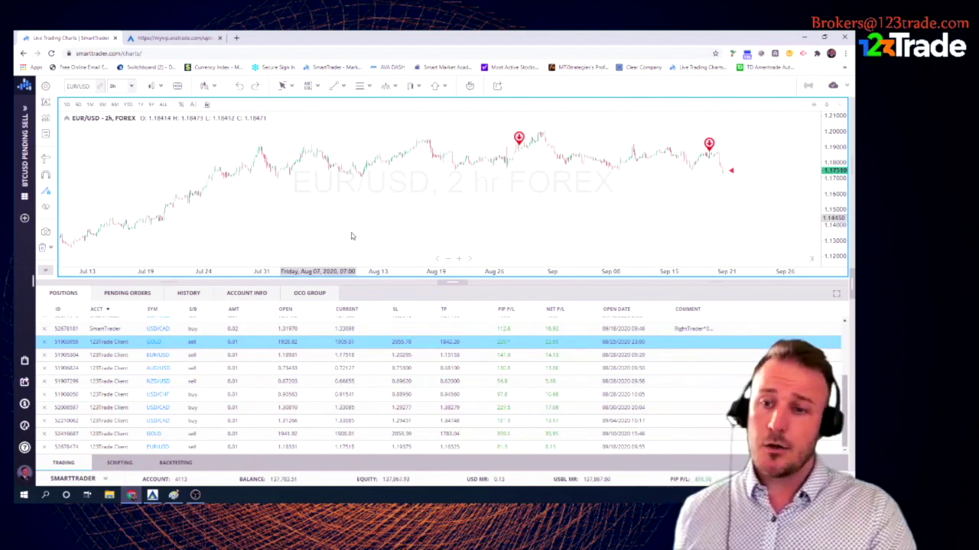
pyautogui.click(456, 284)
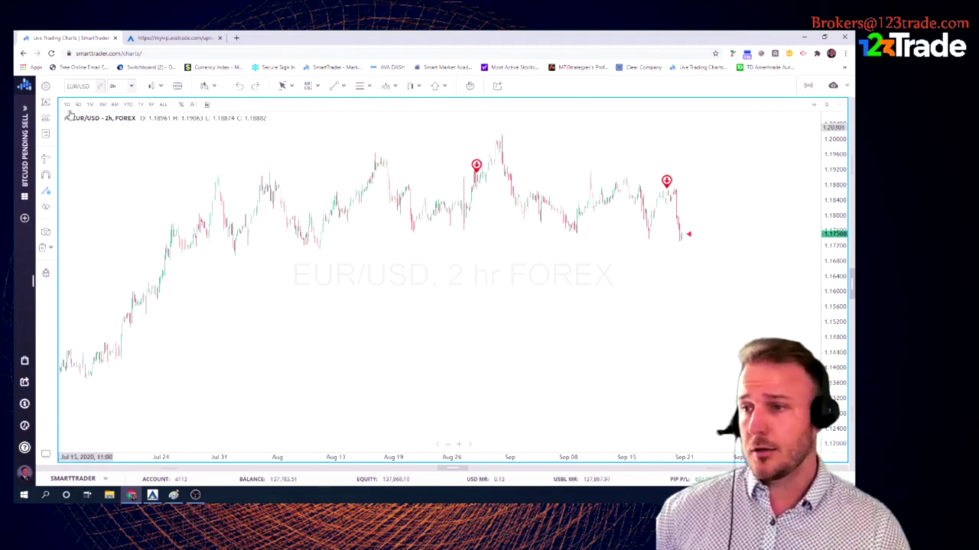
# Switch the chart symbol to GBP/USD (British Pound vs. US Dollar).
pyautogui.click(77, 85)
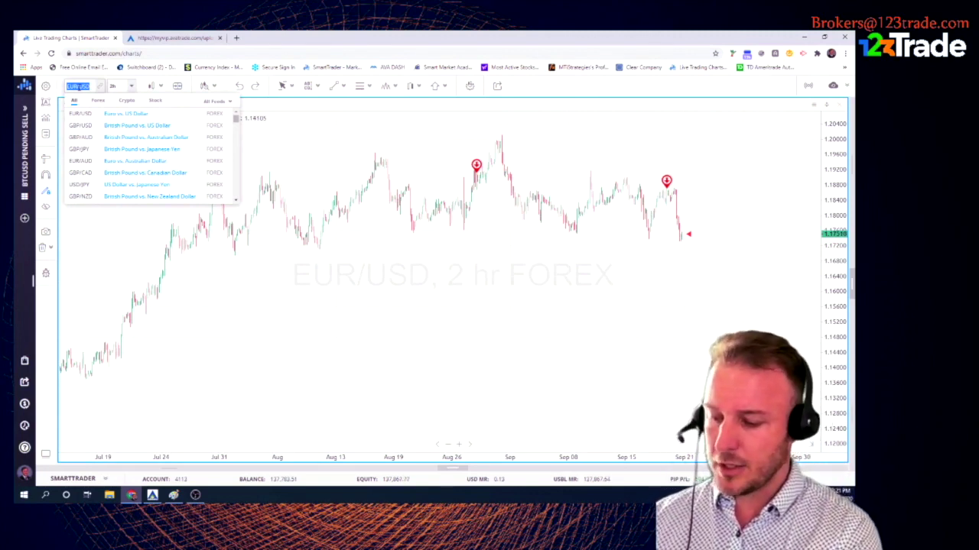
pyautogui.write('gbp')
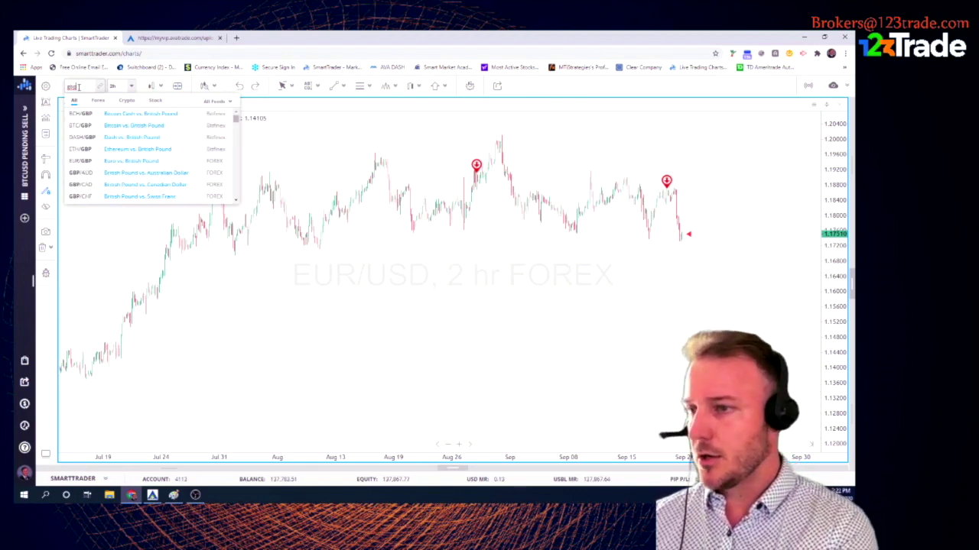
pyautogui.write('usd')
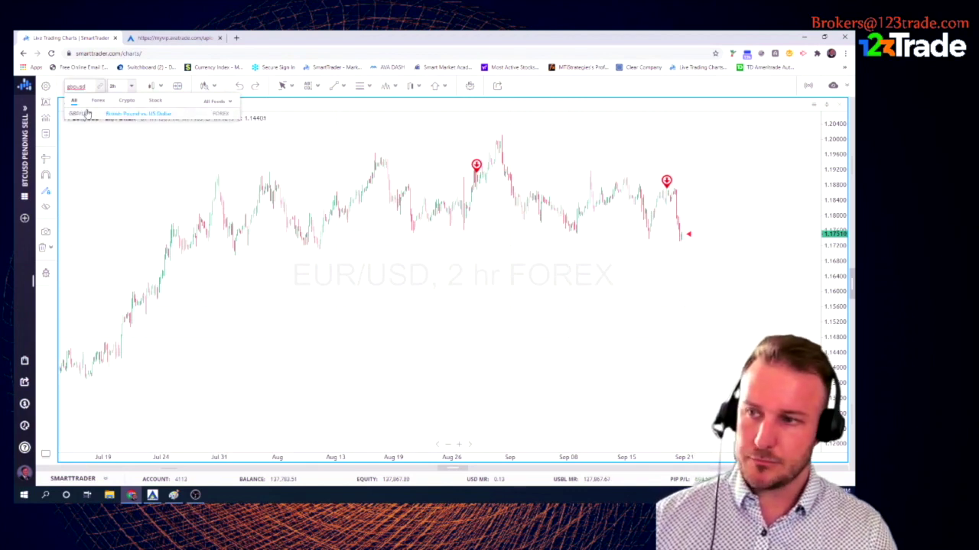
pyautogui.click(87, 113)
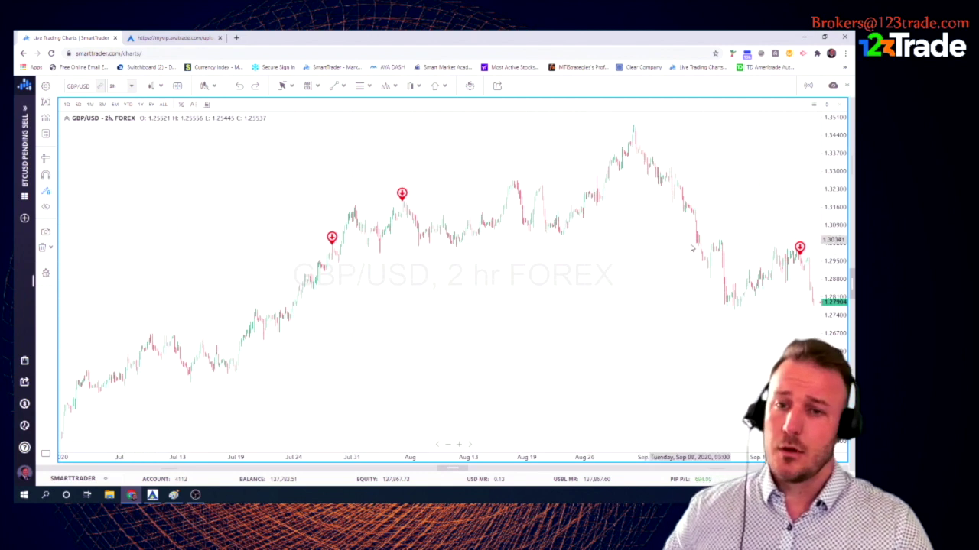
# Apply a Smart Fib to the 2-hour GBP/USD chart starting at the September 1, 2020 high.
pyautogui.moveTo(691, 248); pyautogui.dragTo(497, 254)
pyautogui.scroll(-3, 500, 267)
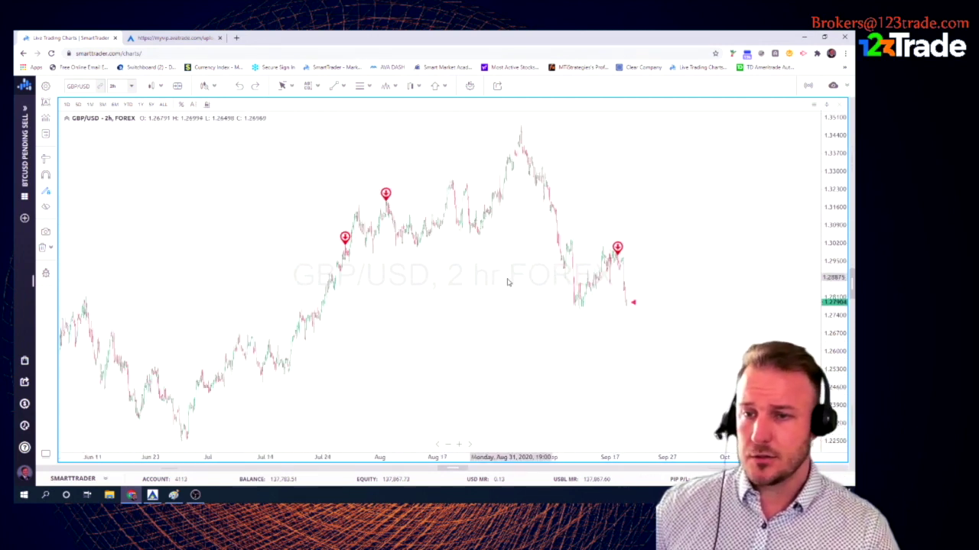
pyautogui.scroll(-3, 497, 280)
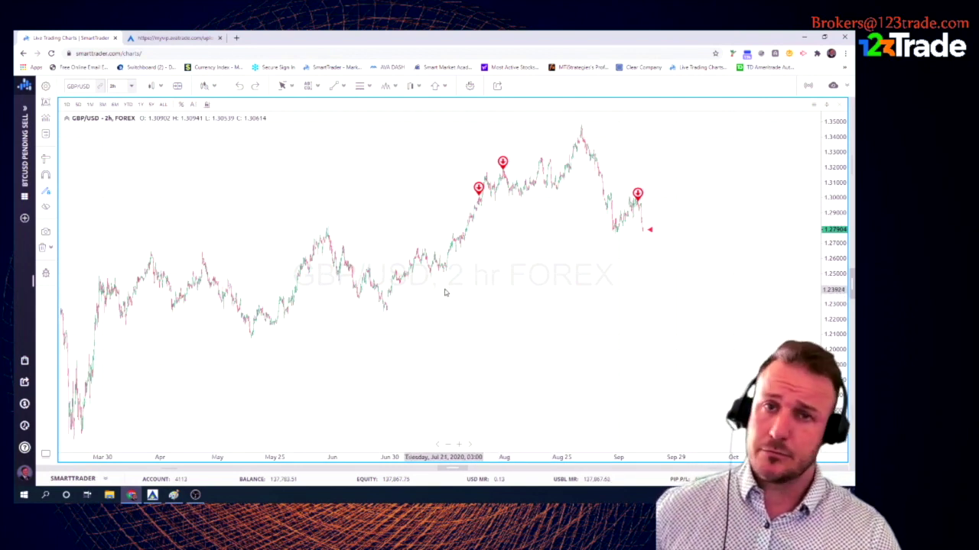
pyautogui.scroll(3, 459, 291)
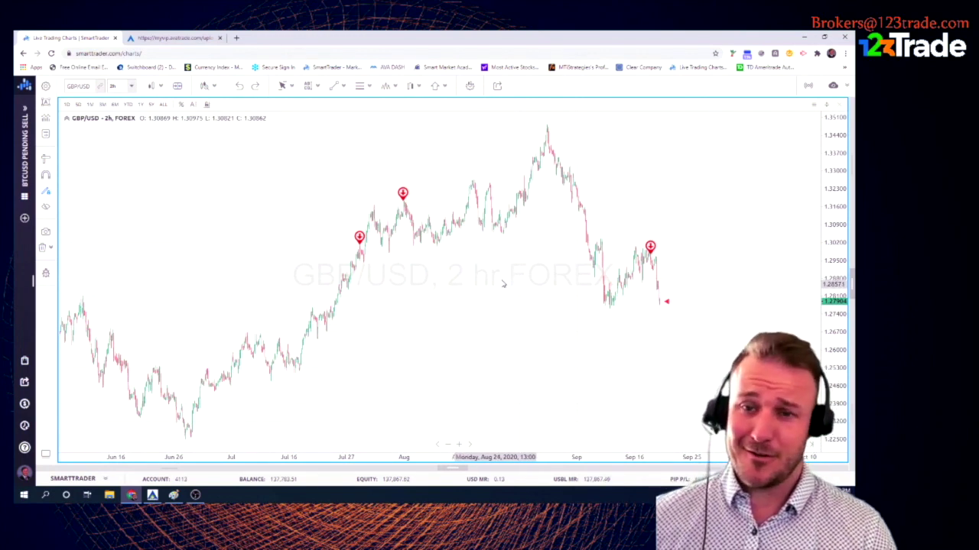
pyautogui.scroll(3, 645, 240)
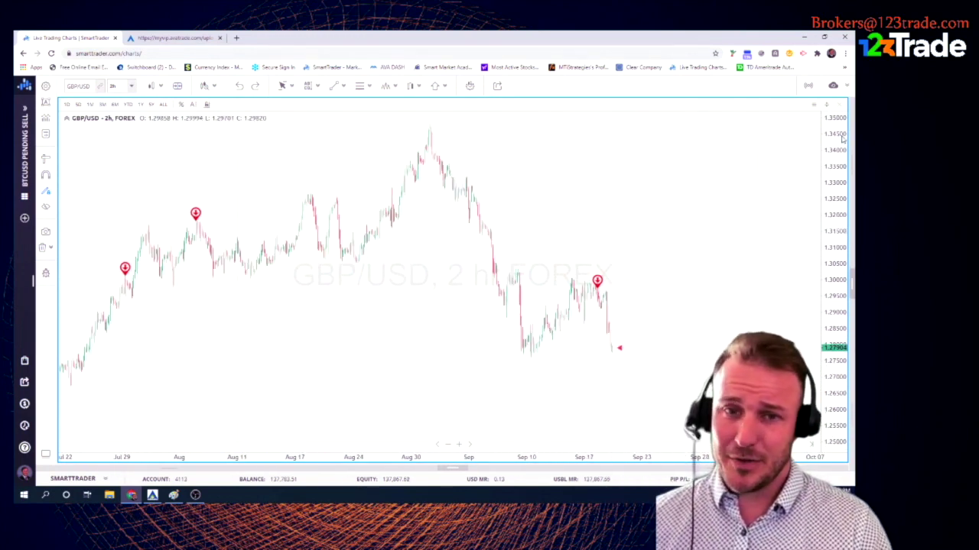
pyautogui.moveTo(844, 137); pyautogui.dragTo(810, 221)
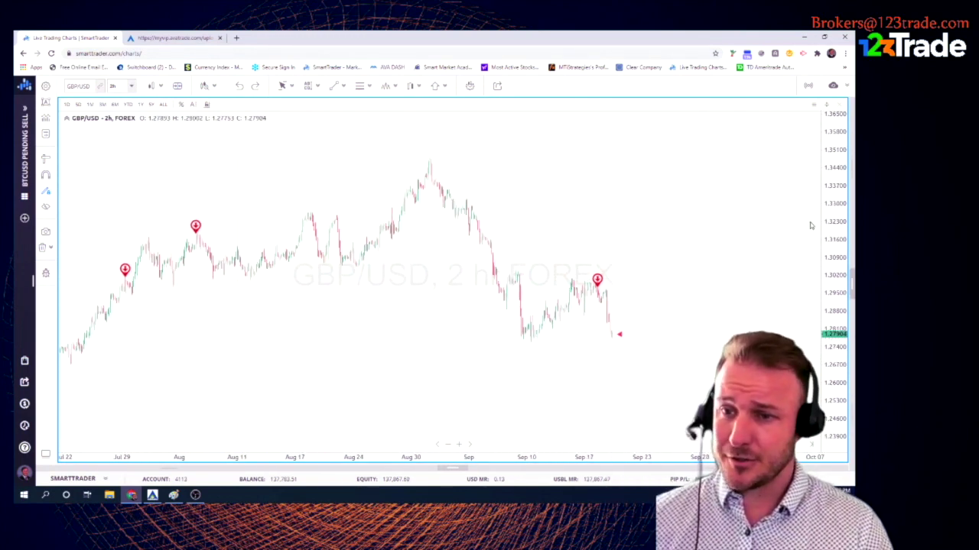
pyautogui.click(317, 88)
pyautogui.click(338, 117)
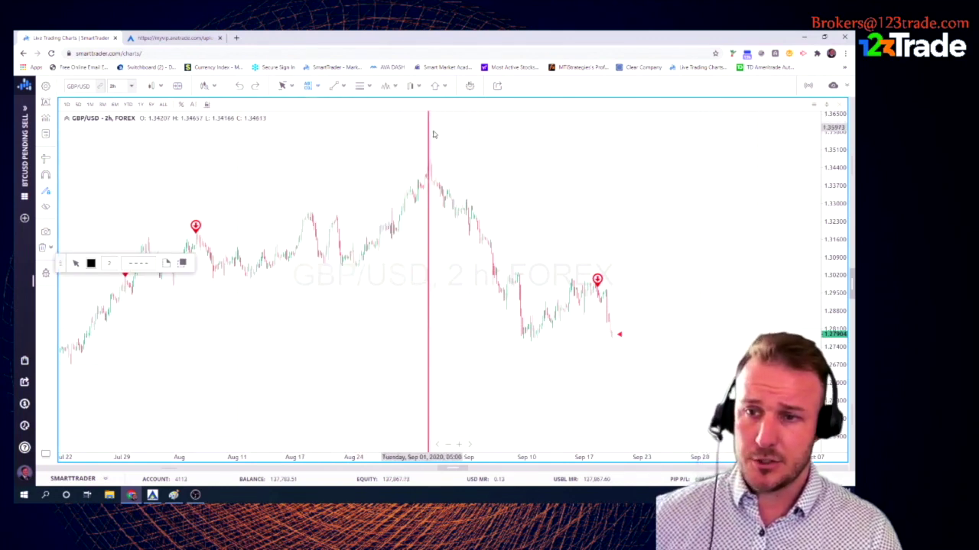
pyautogui.click(428, 129)
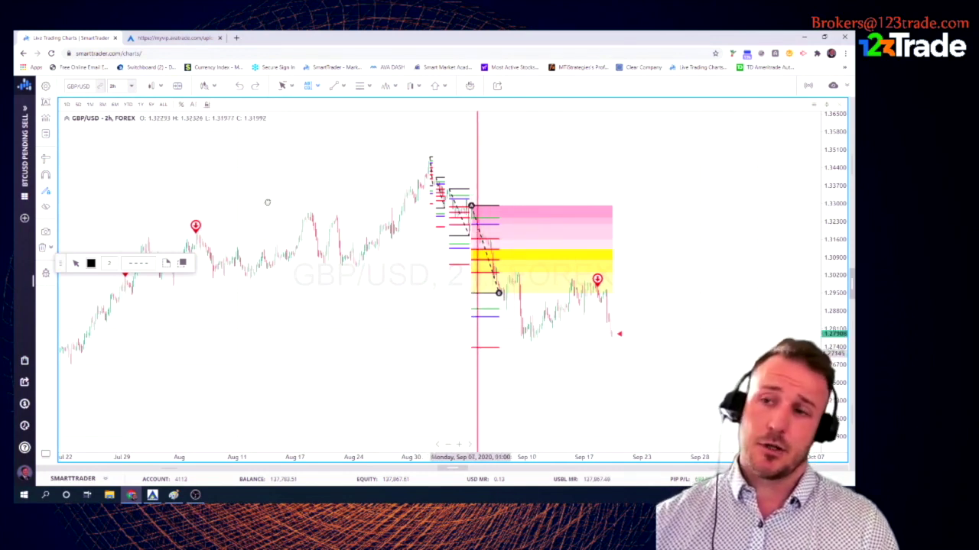
# Set the GBP/USD chart to the 1-day timeframe and apply a Smart Fib from the early September high.
pyautogui.click(133, 87)
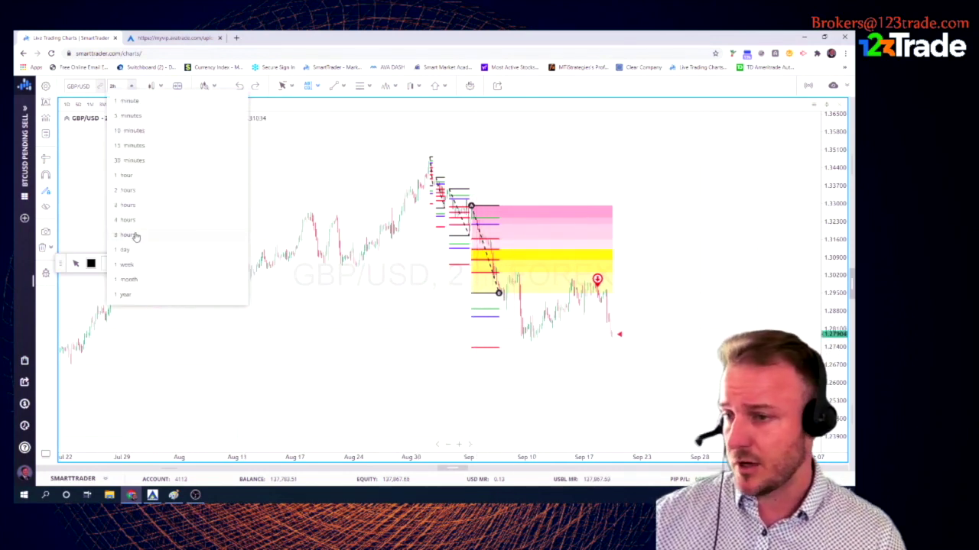
pyautogui.click(139, 252)
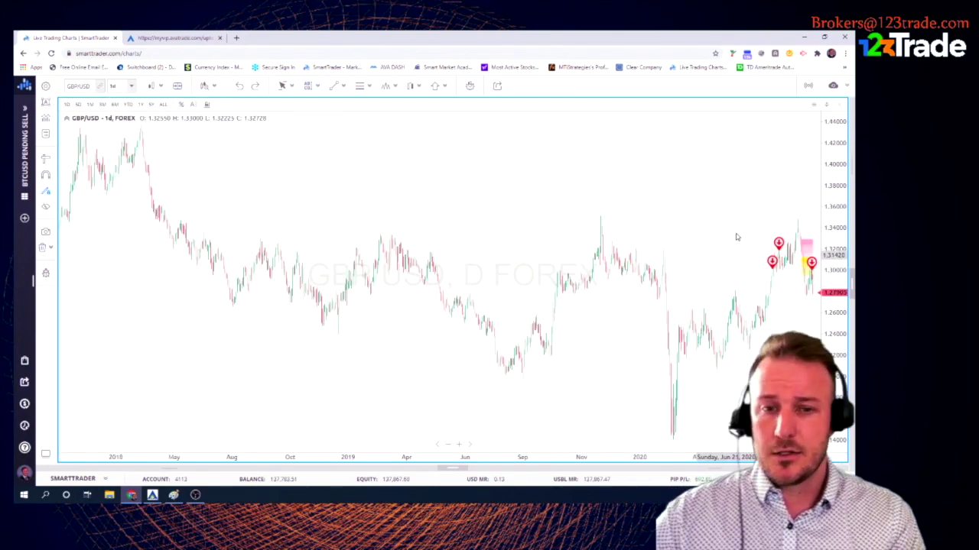
pyautogui.scroll(8, 653, 219)
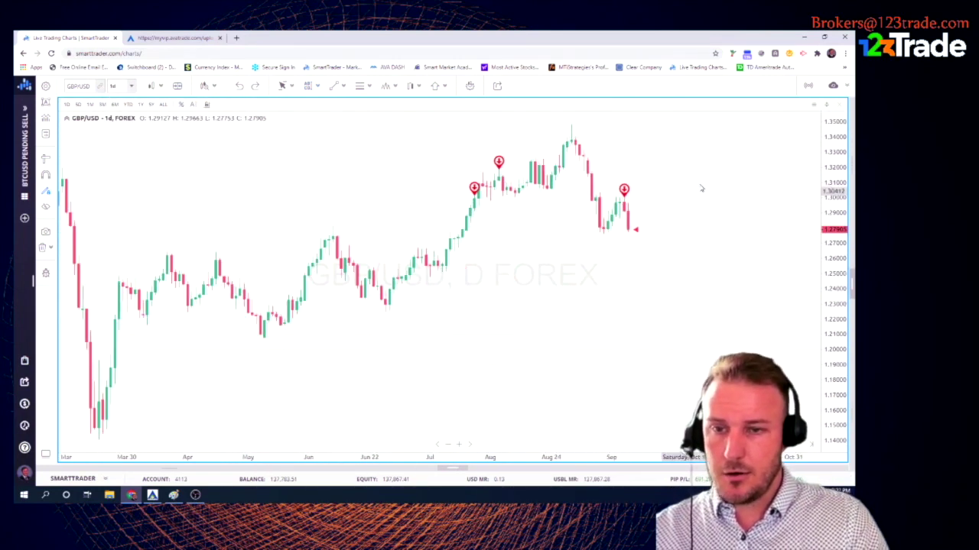
pyautogui.click(308, 86)
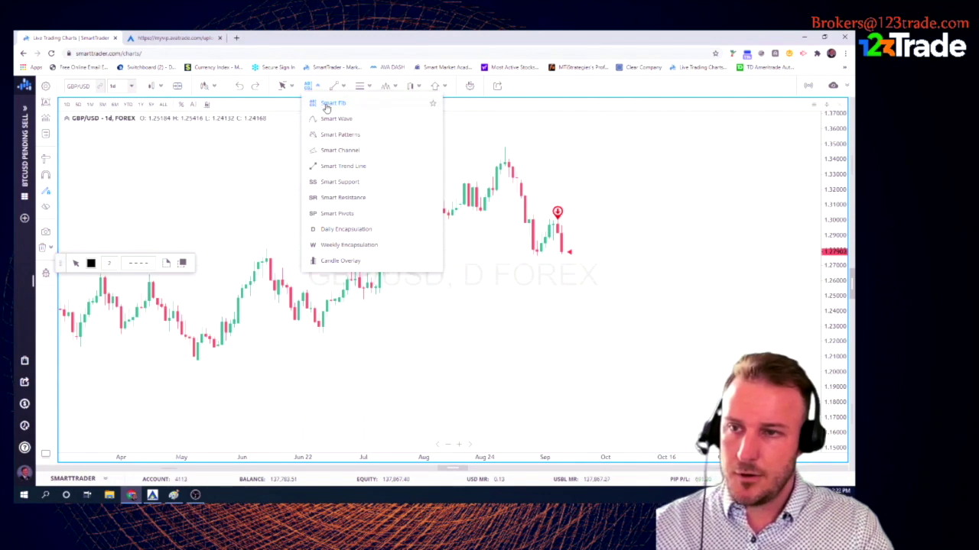
pyautogui.click(327, 107)
pyautogui.click(503, 125)
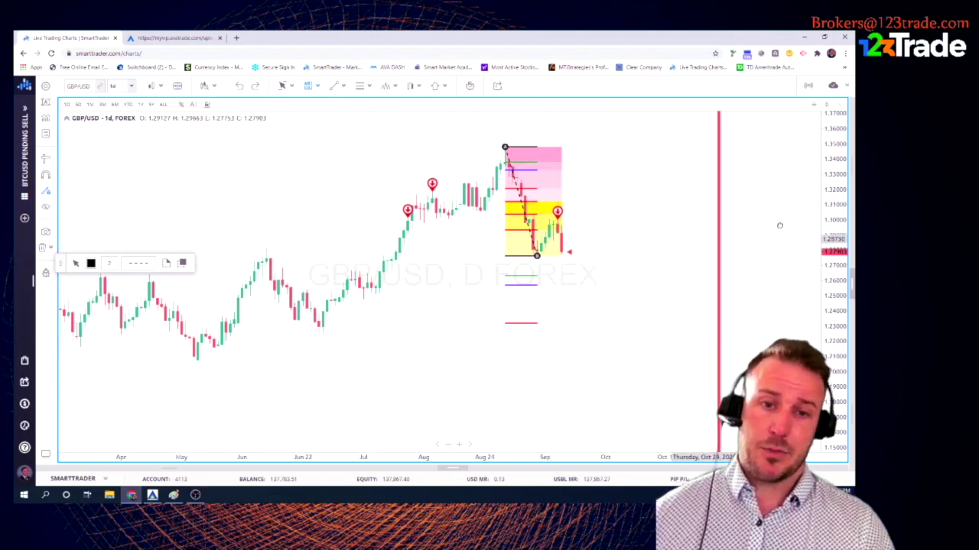
# Draw a horizontal line across the GBP/USD chart within the Smart Fib's pink zone, at about 1.3196.
pyautogui.click(341, 86)
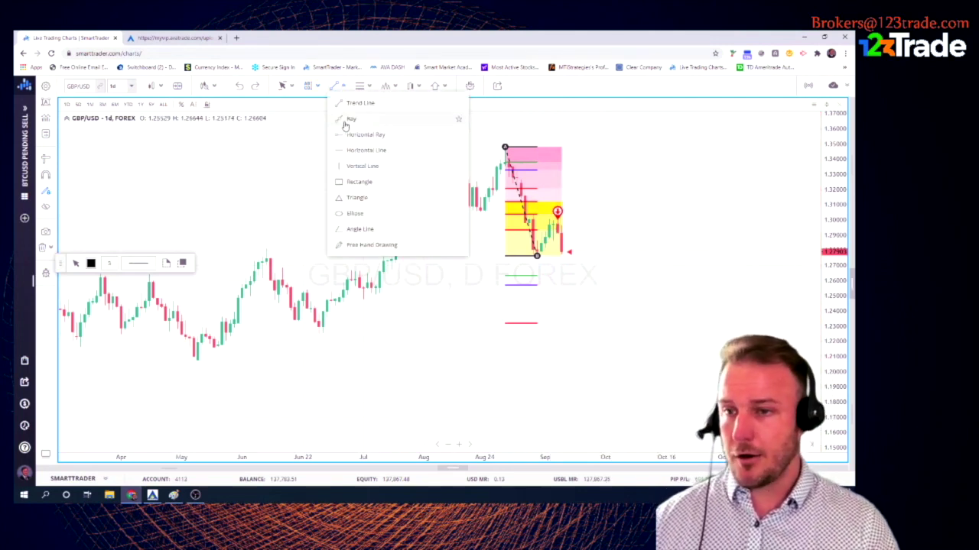
pyautogui.click(353, 156)
pyautogui.click(520, 190)
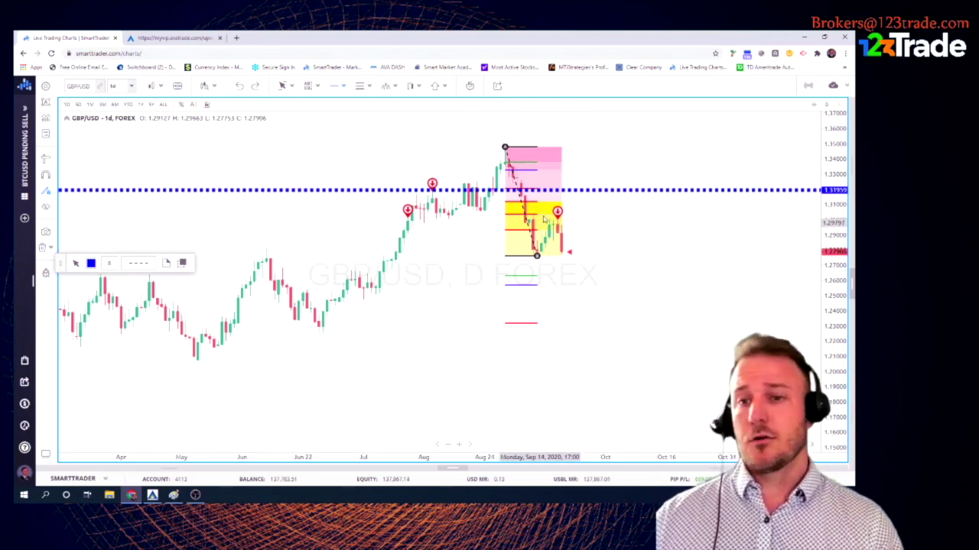
# Add a second horizontal line just above the Smart Fib's high, at about 1.352, and color it red.
pyautogui.click(344, 87)
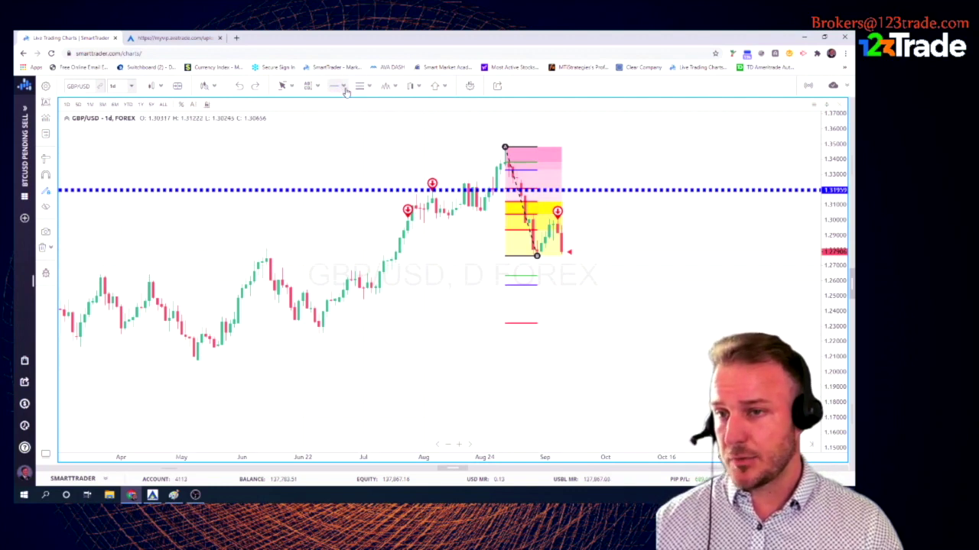
pyautogui.click(345, 90)
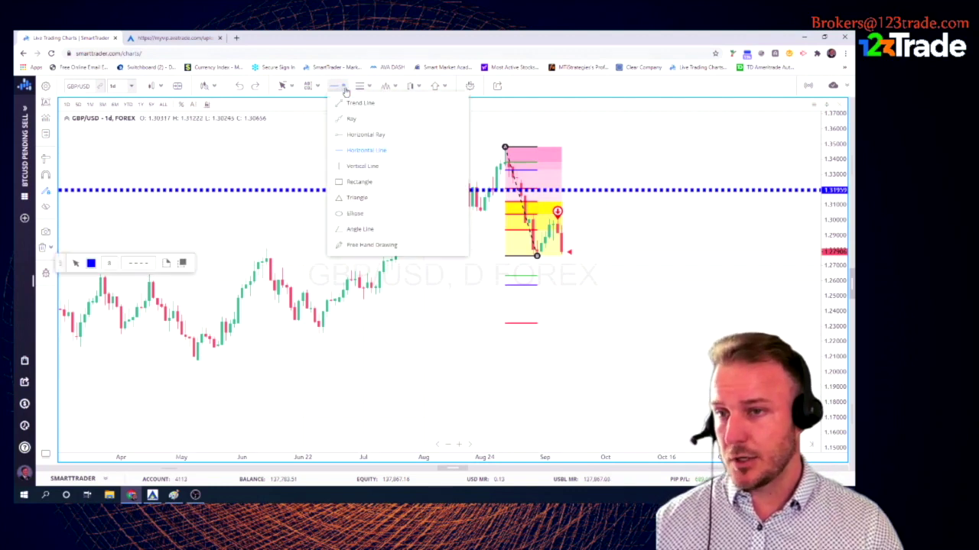
pyautogui.click(404, 151)
pyautogui.click(518, 141)
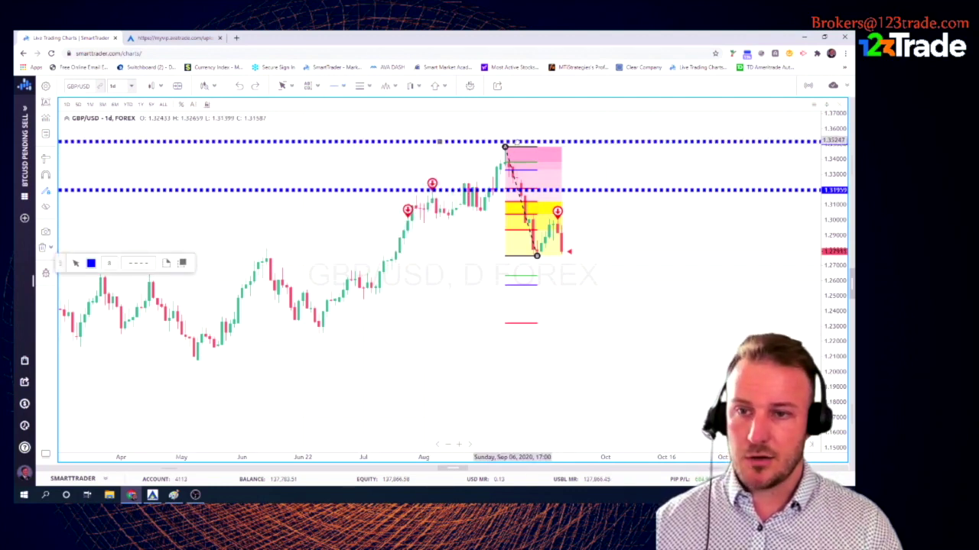
pyautogui.click(101, 263)
pyautogui.click(94, 289)
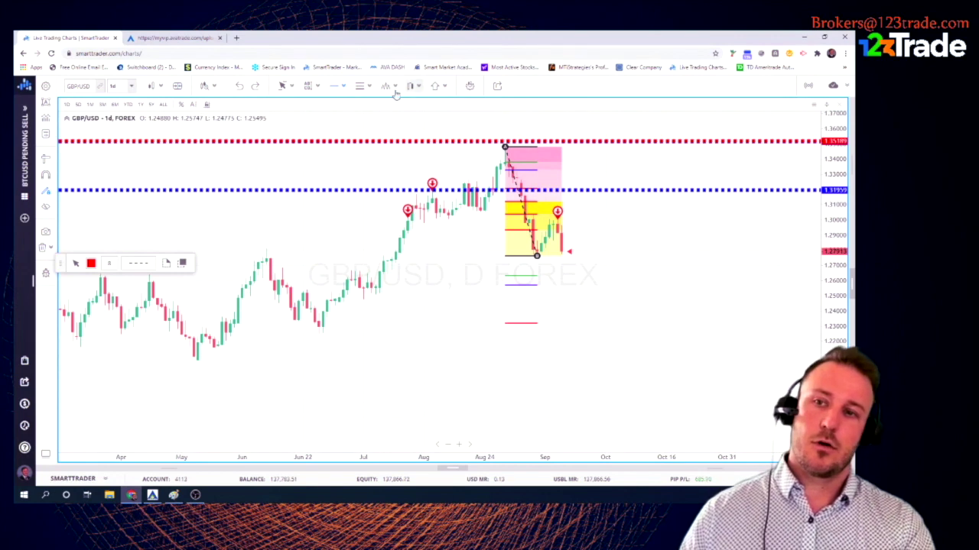
pyautogui.click(342, 93)
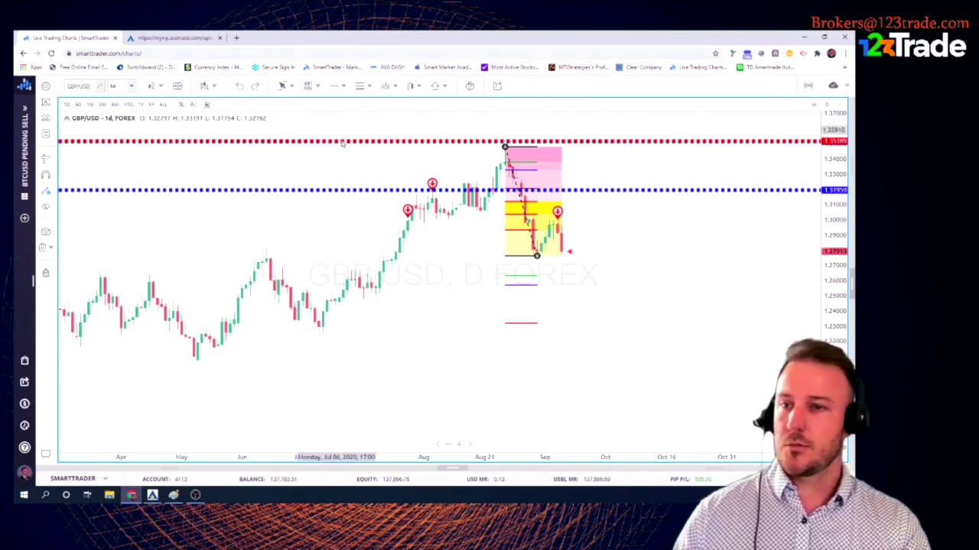
# Add a third horizontal line at the Smart Fib's lowest red level, at about 1.2328, and color it green.
pyautogui.click(343, 88)
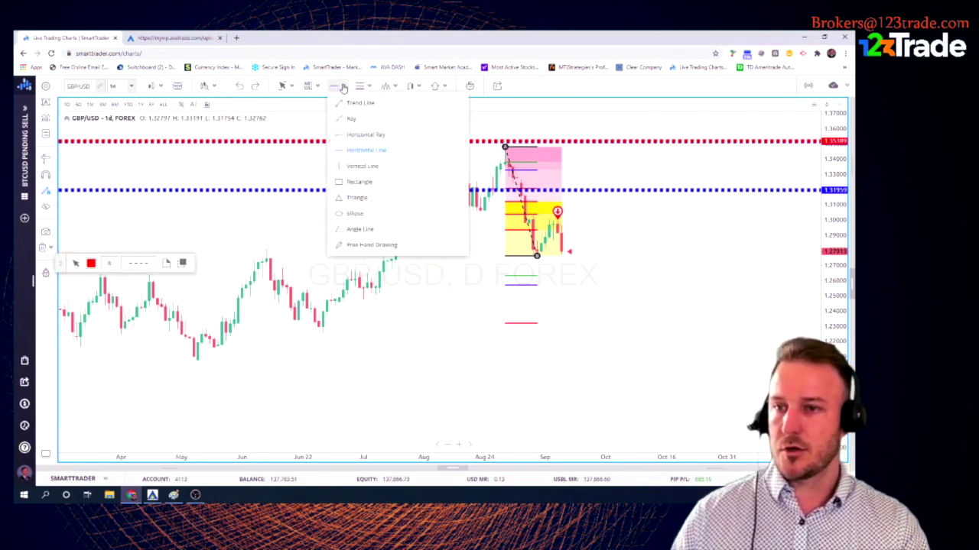
pyautogui.click(356, 155)
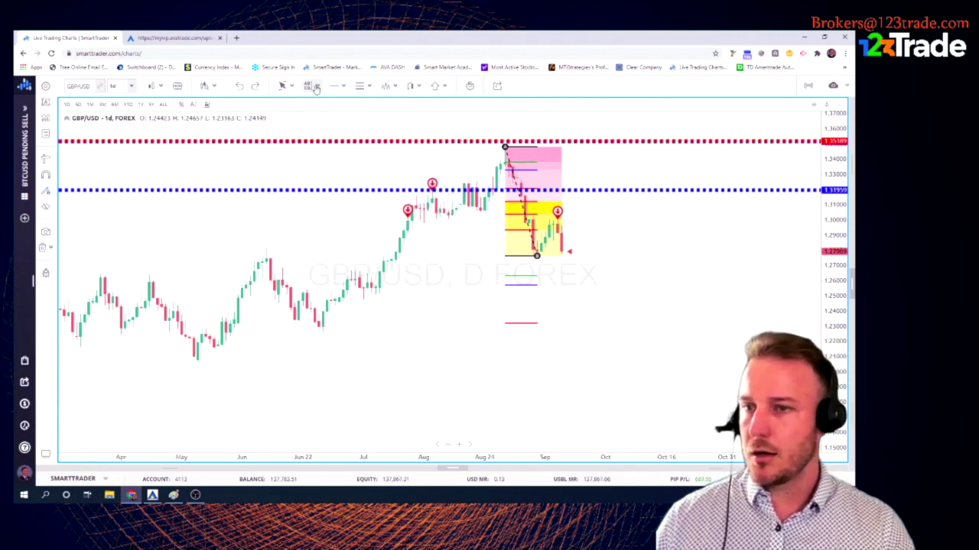
pyautogui.click(338, 89)
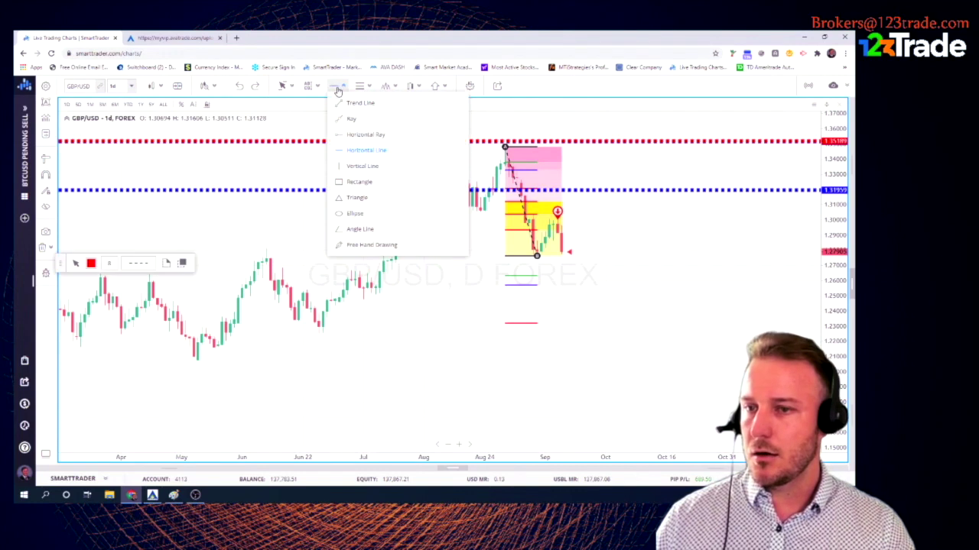
pyautogui.click(356, 155)
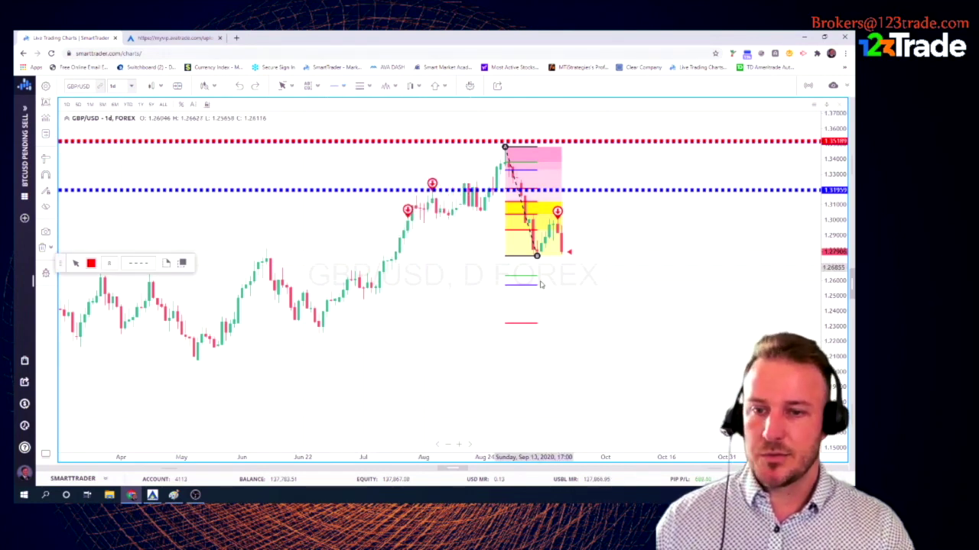
pyautogui.click(526, 322)
pyautogui.click(90, 264)
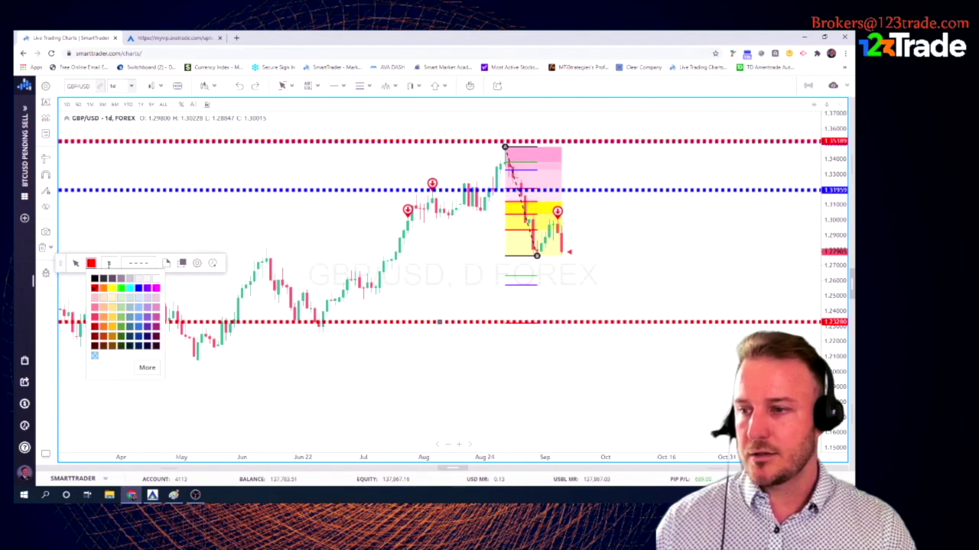
pyautogui.click(123, 289)
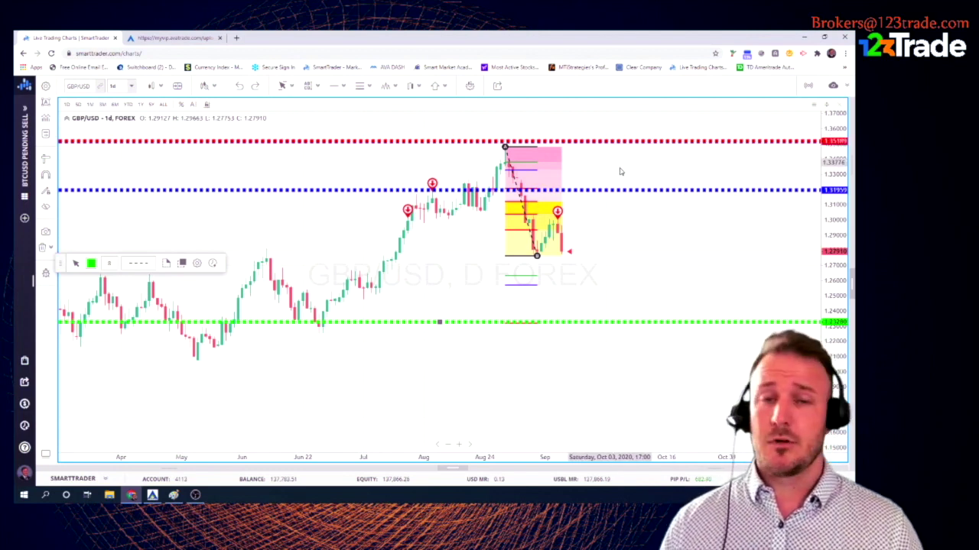
# Open the order entry for GBP/USD and set up a pending sell at a rate of 1.3195.
pyautogui.click(851, 283)
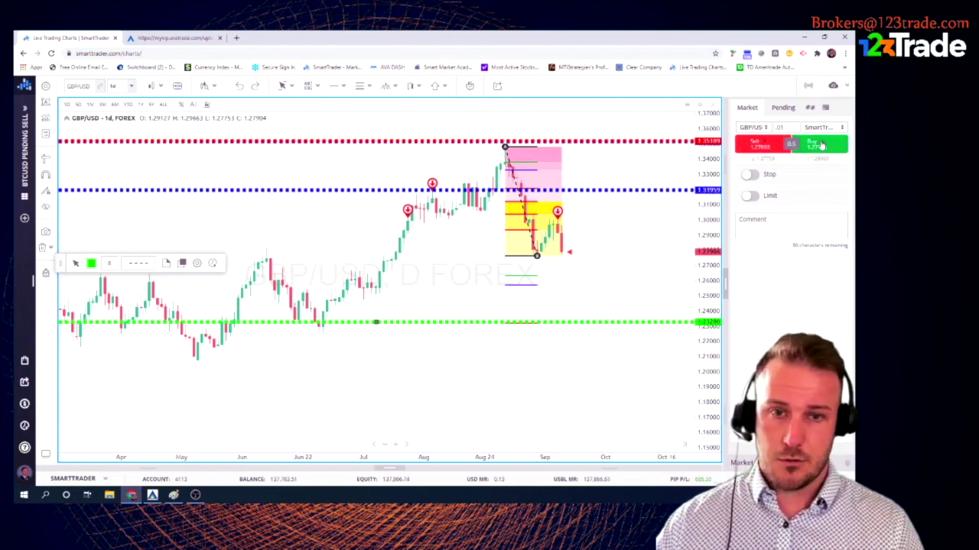
pyautogui.click(784, 109)
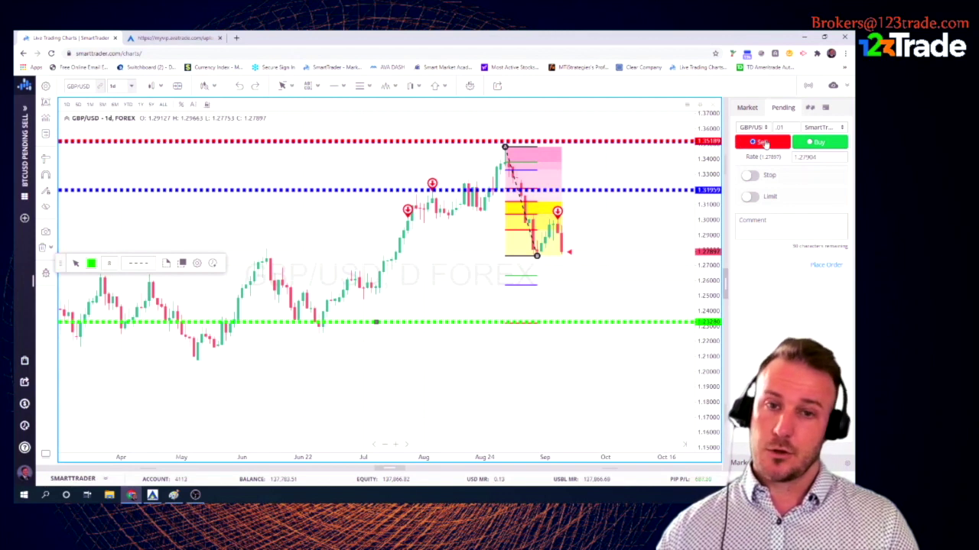
pyautogui.doubleClick(806, 156)
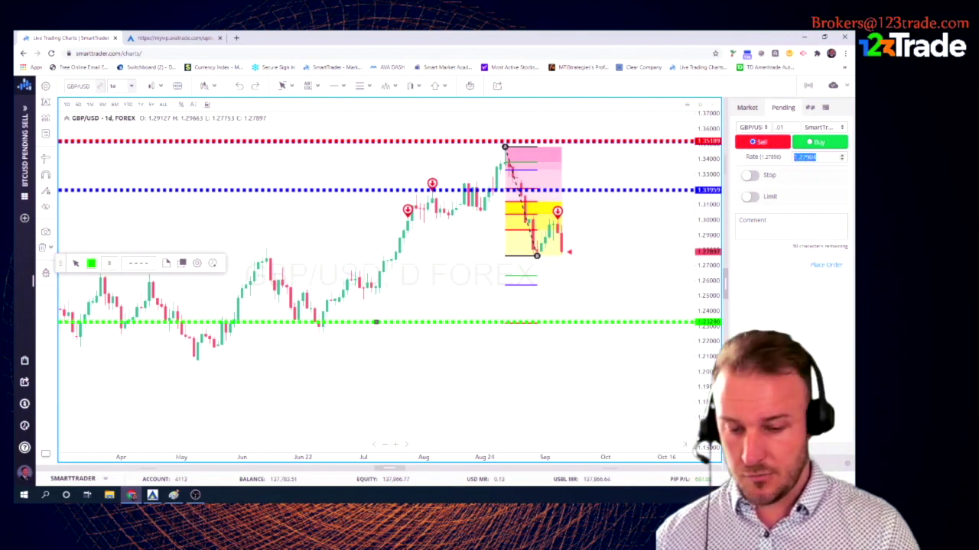
pyautogui.write('1.31')
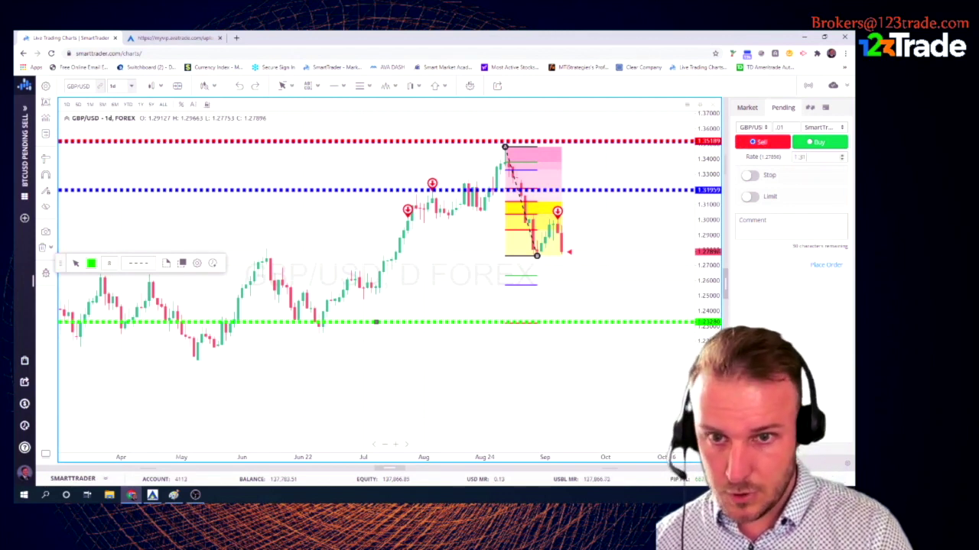
pyautogui.write('95')
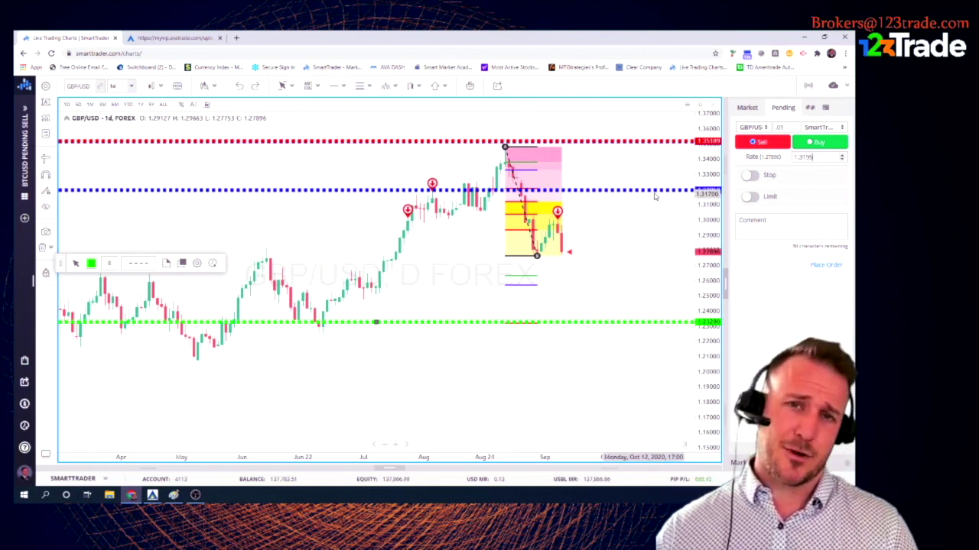
# Enable both a stop and a limit on the pending GBP/USD sell order.
pyautogui.click(754, 175)
pyautogui.click(747, 247)
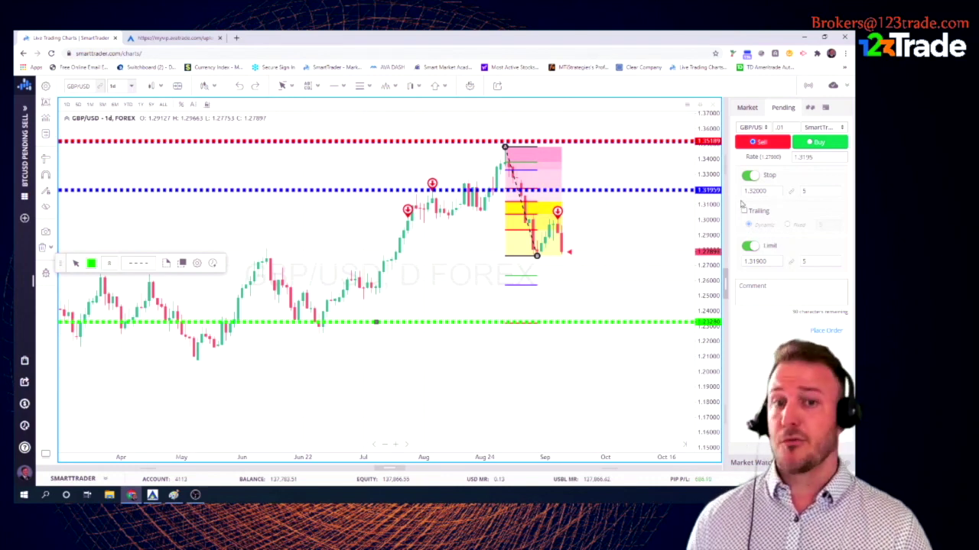
pyautogui.click(751, 109)
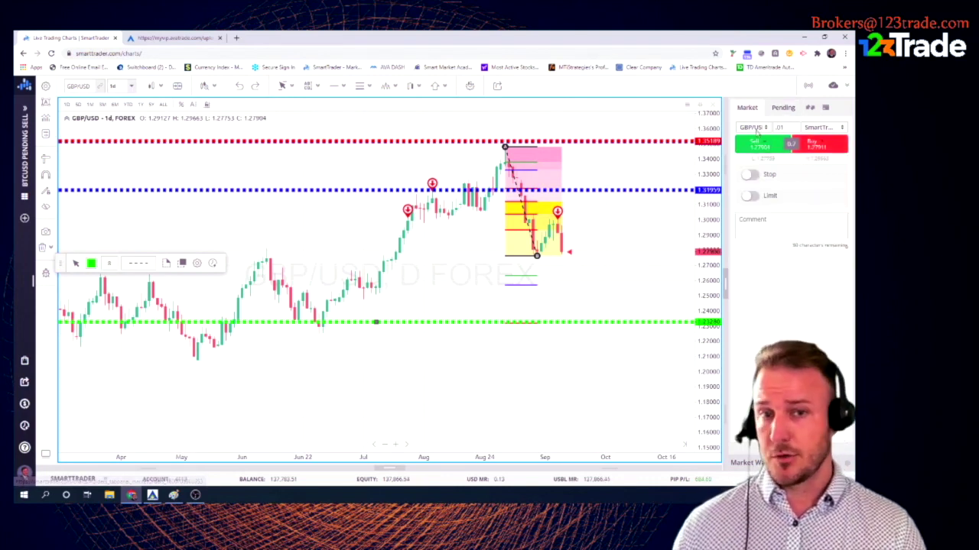
pyautogui.click(776, 109)
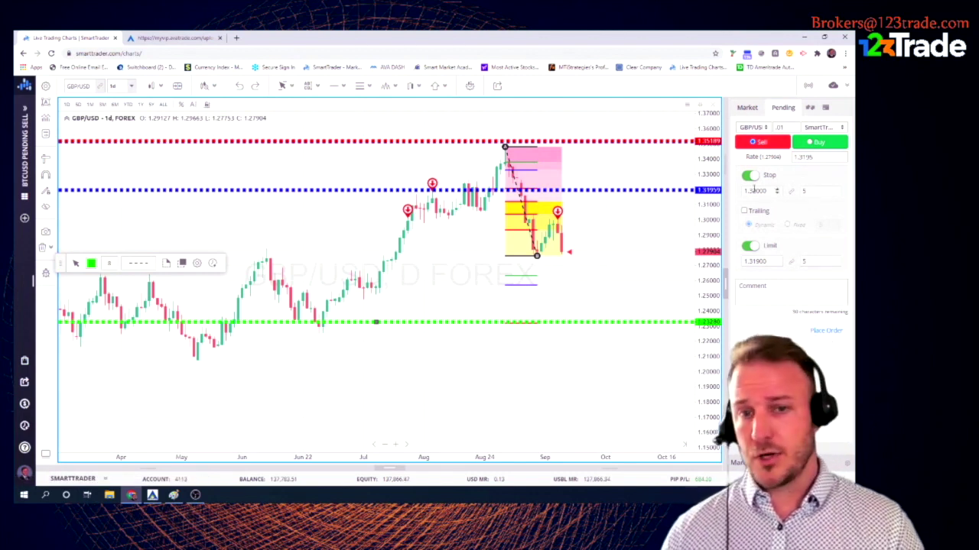
# Set the pending order's stop price to 1.35189, matching the red line.
pyautogui.moveTo(767, 192); pyautogui.dragTo(735, 194)
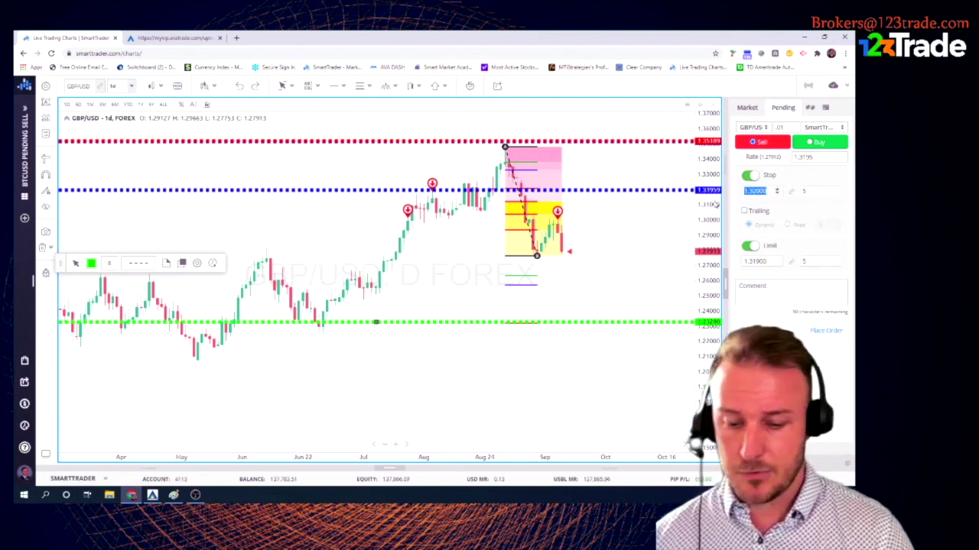
pyautogui.write('1.6')
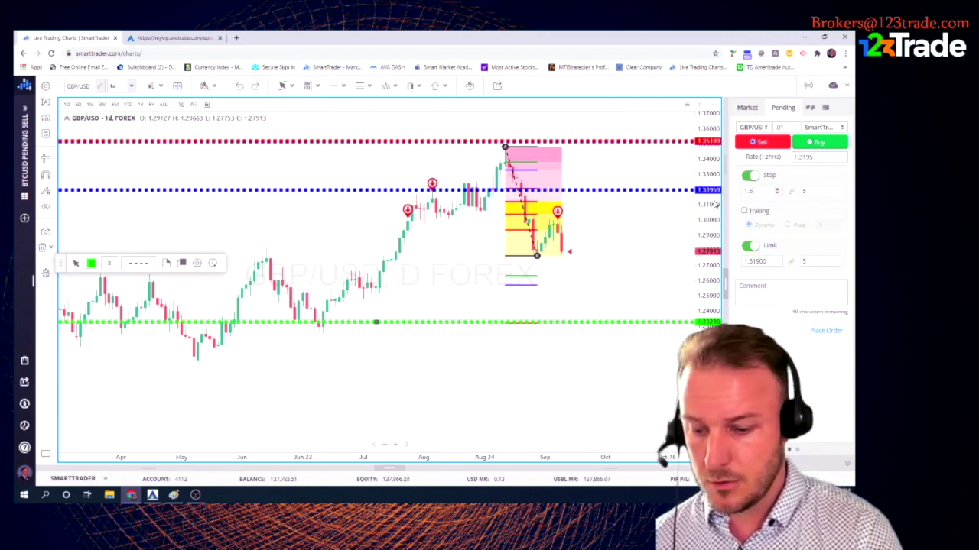
pyautogui.write('5')
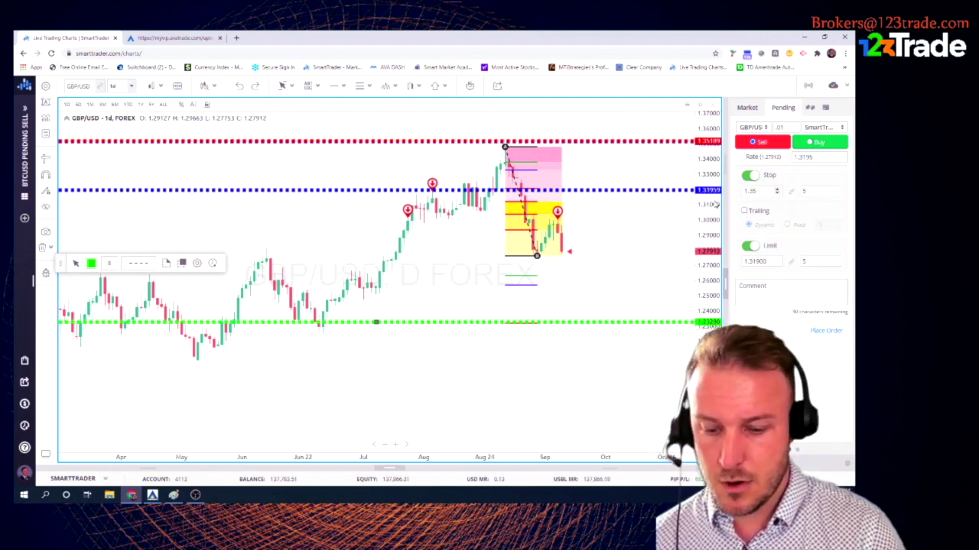
pyautogui.write('189')
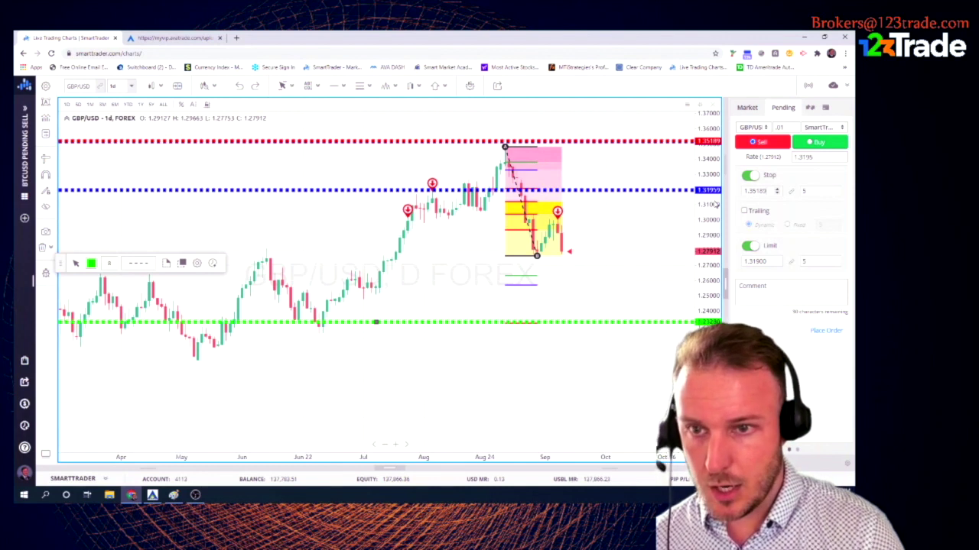
# Set the limit price to 1.2328, matching the green line, and place the pending GBP/USD sell order.
pyautogui.moveTo(766, 261); pyautogui.dragTo(725, 261)
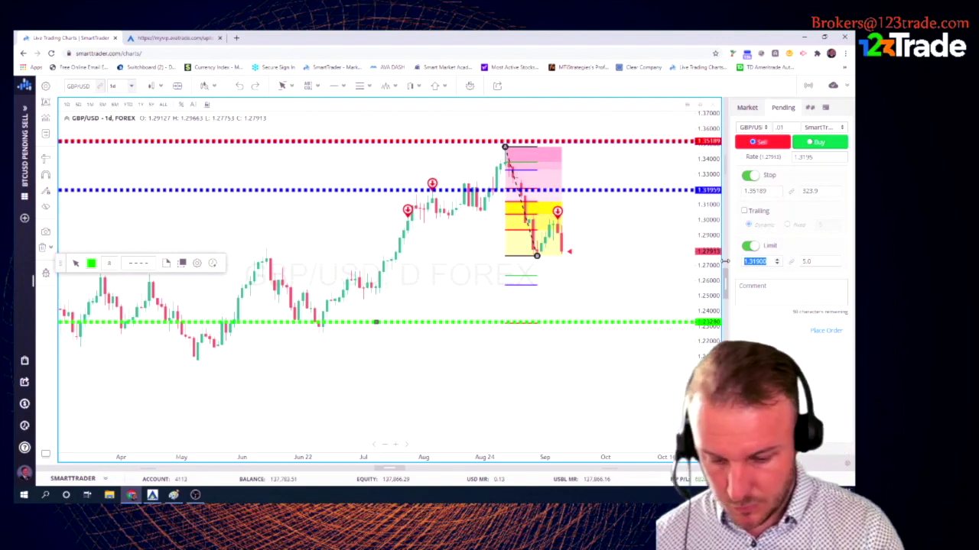
pyautogui.write('1.2328')
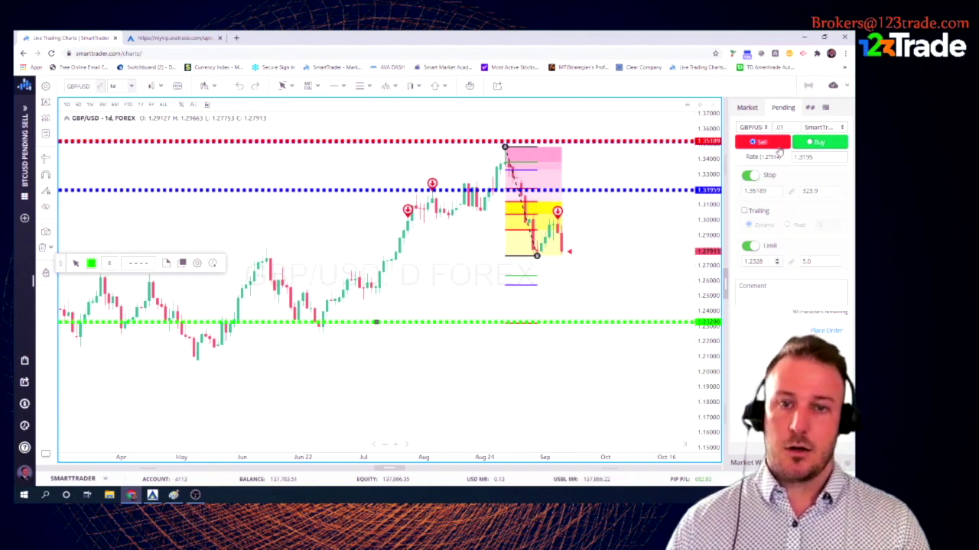
pyautogui.click(827, 332)
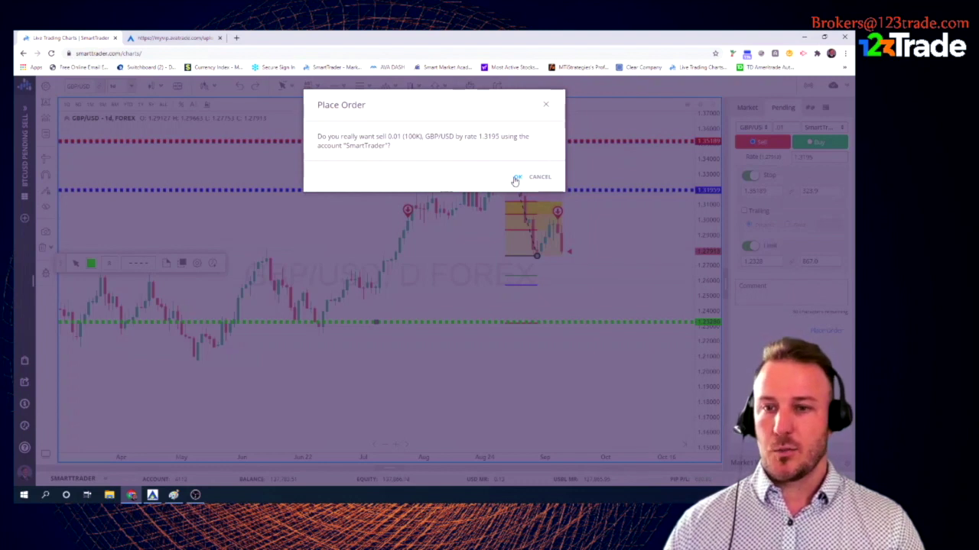
pyautogui.click(516, 177)
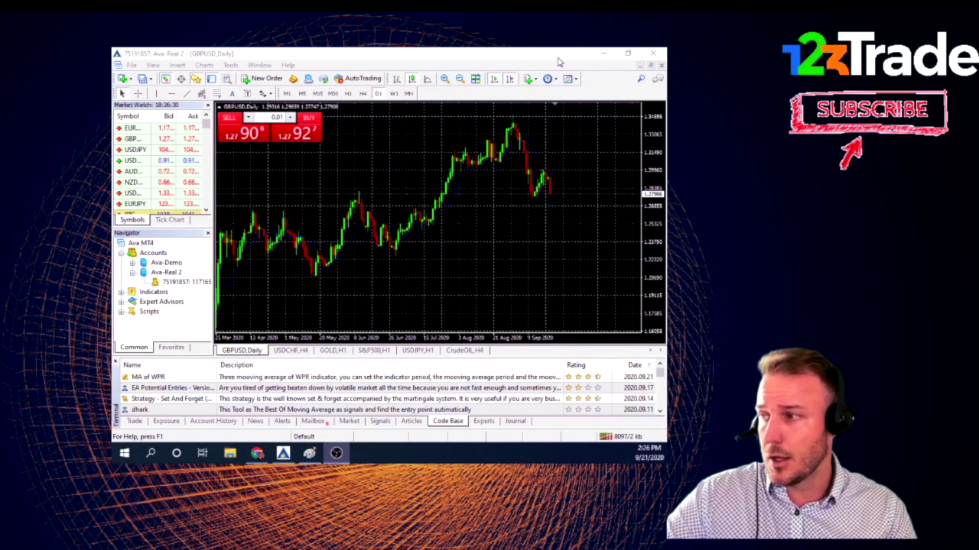
# Find copper in the MetaTrader 4 Market Watch symbols and load it into the daily chart in place of GBPUSD.
pyautogui.scroll(-1, 176, 157)
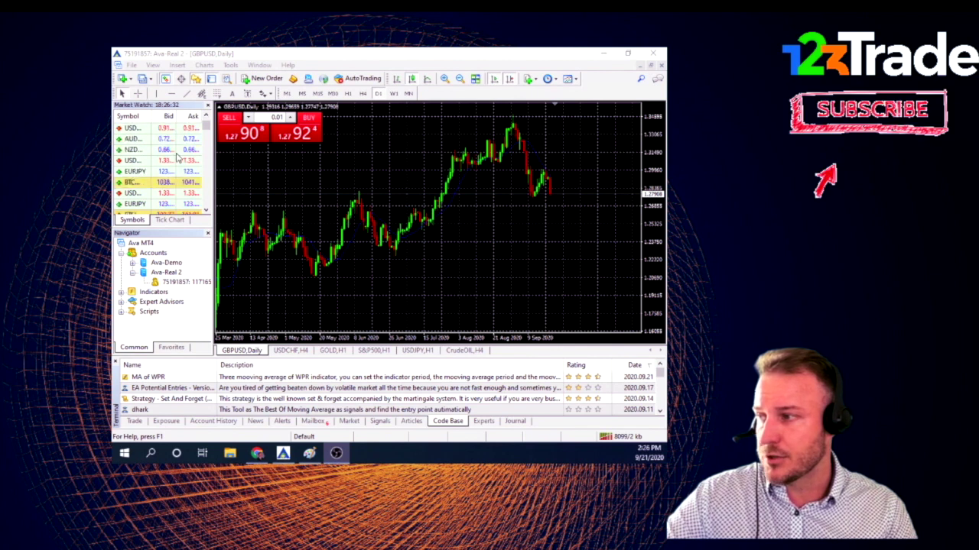
pyautogui.scroll(-3, 176, 157)
pyautogui.scroll(-5, 169, 151)
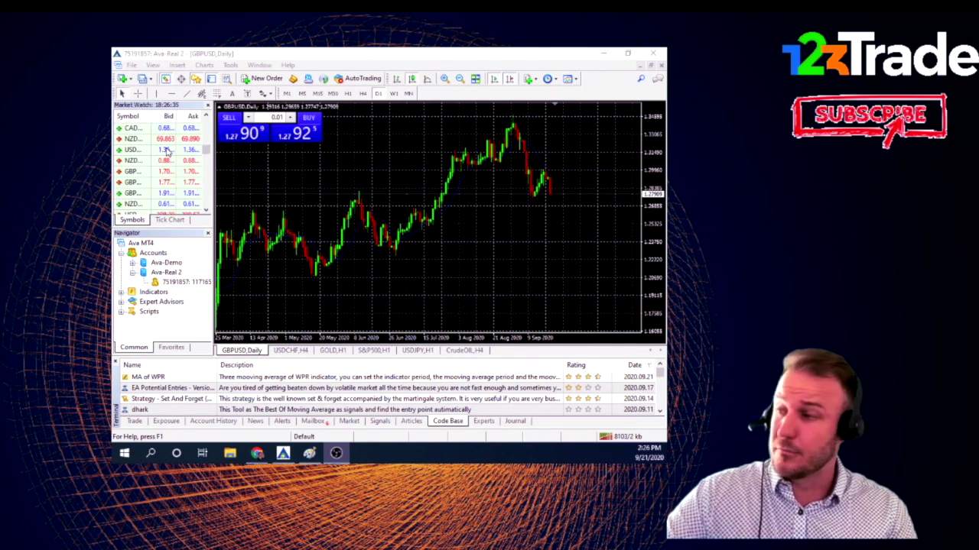
pyautogui.scroll(-5, 168, 153)
pyautogui.scroll(-5, 167, 153)
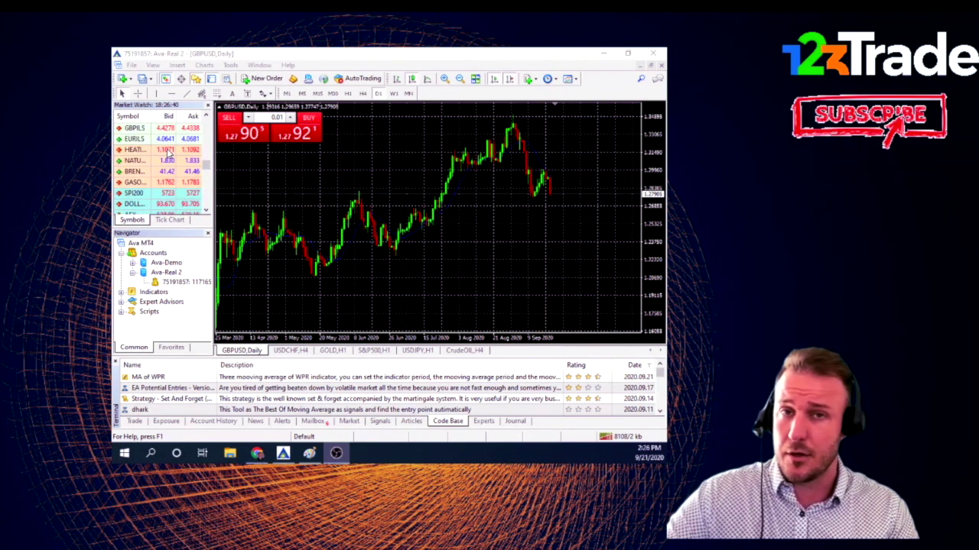
pyautogui.scroll(-5, 168, 153)
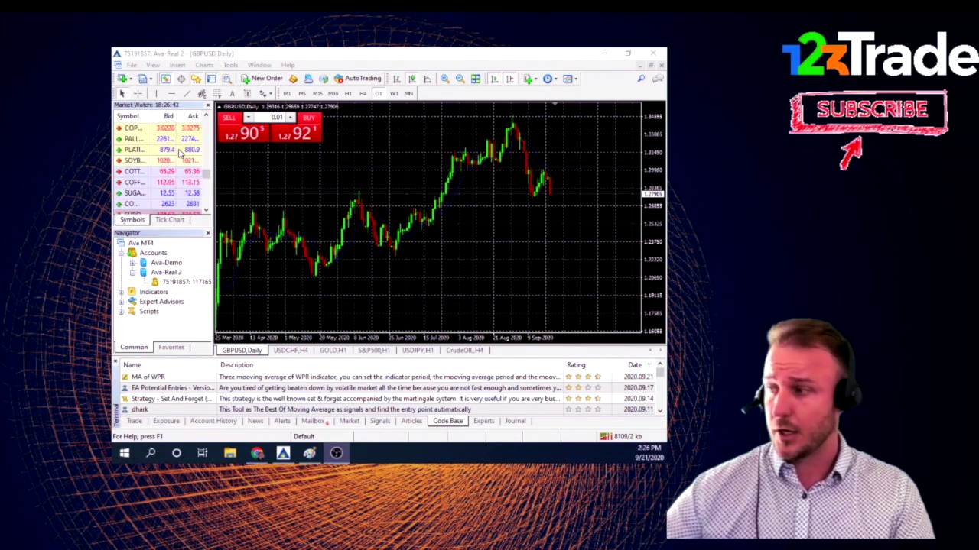
pyautogui.scroll(-6, 172, 157)
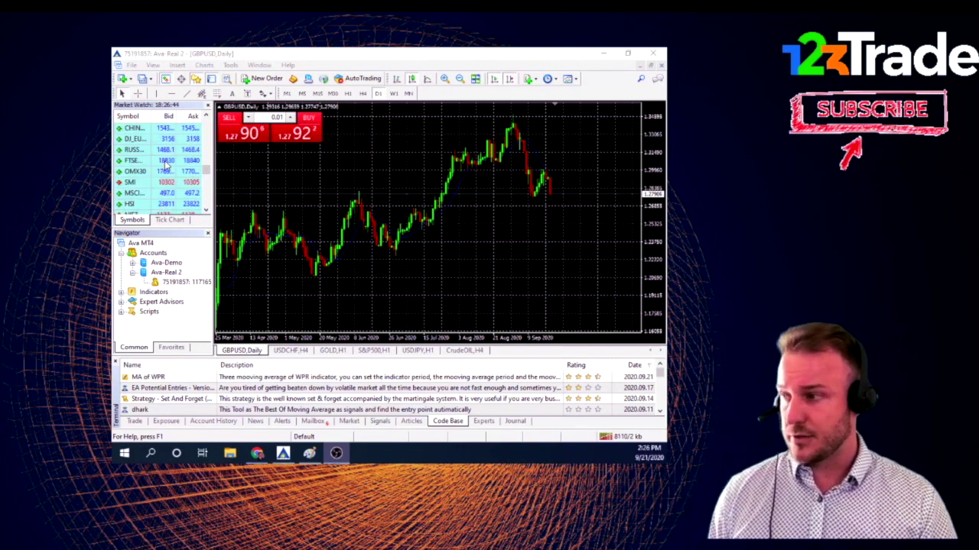
pyautogui.scroll(-4, 163, 163)
pyautogui.click(137, 161)
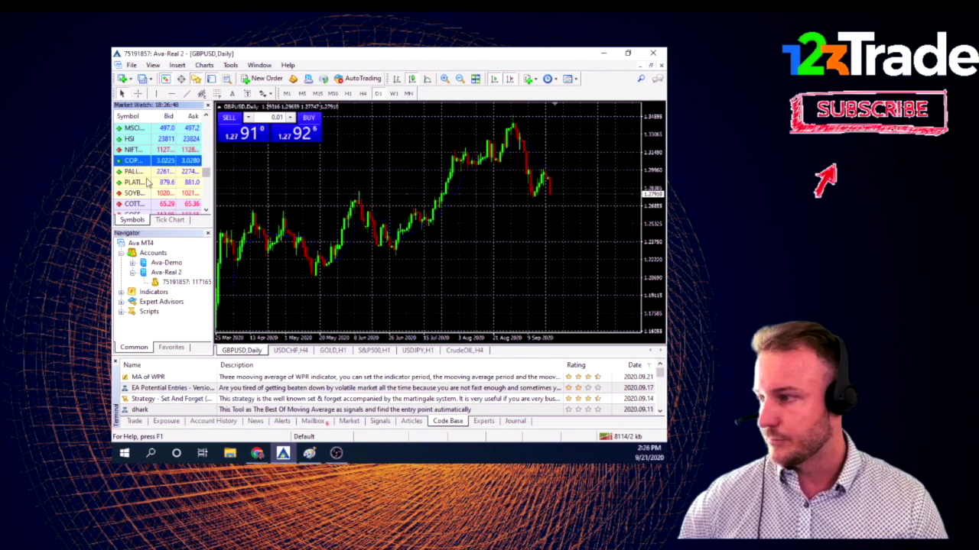
pyautogui.moveTo(139, 169); pyautogui.dragTo(397, 190)
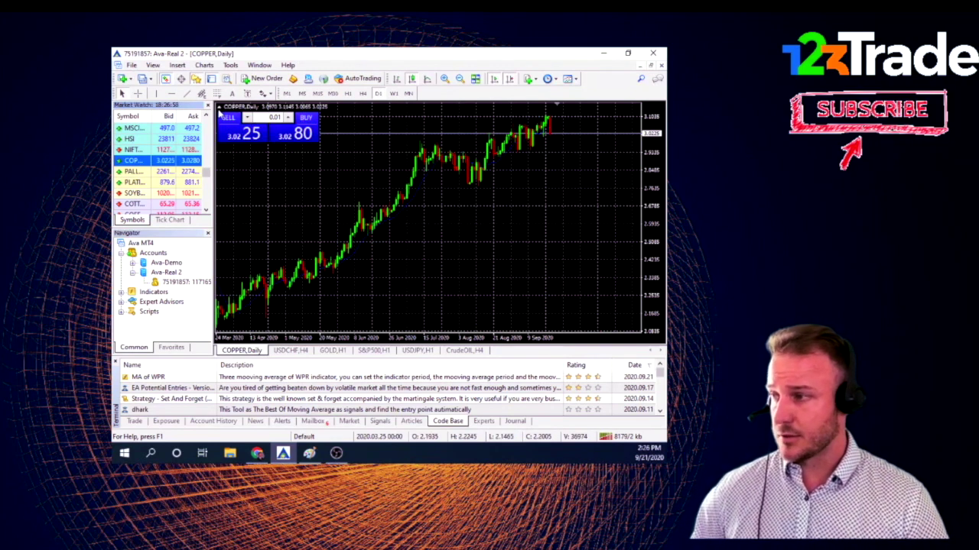
# Hide and reshow the copper chart's one-click trading controls, select their volume value, and view the account's open trades.
pyautogui.click(220, 108)
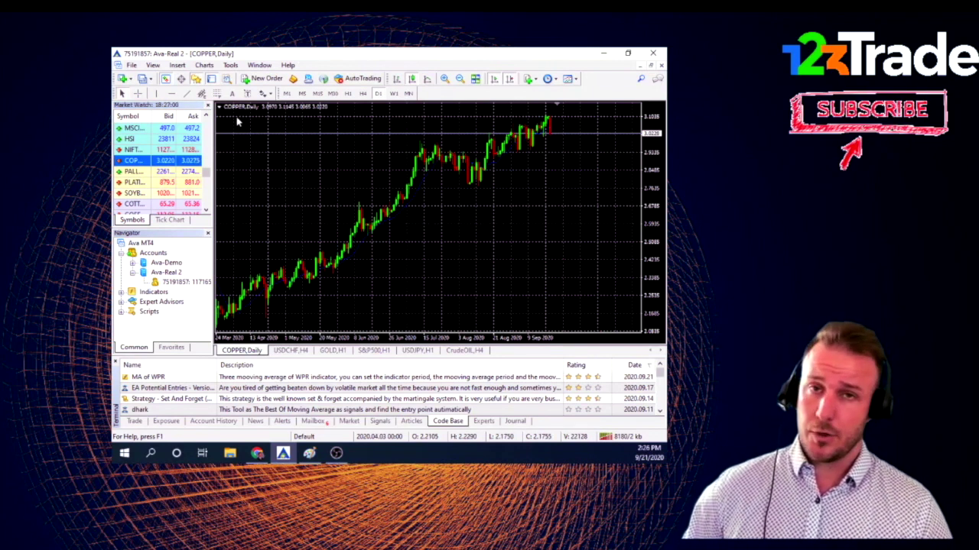
pyautogui.click(219, 108)
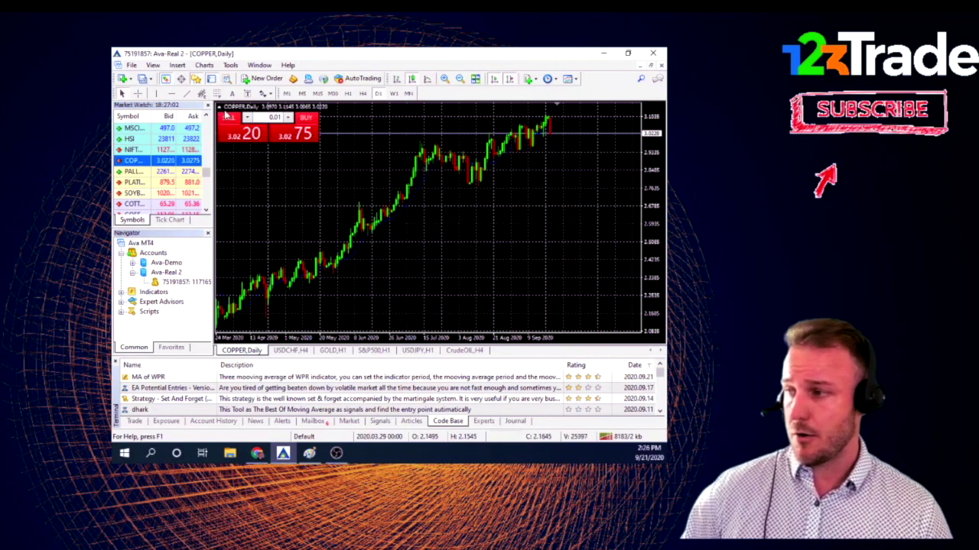
pyautogui.click(275, 117)
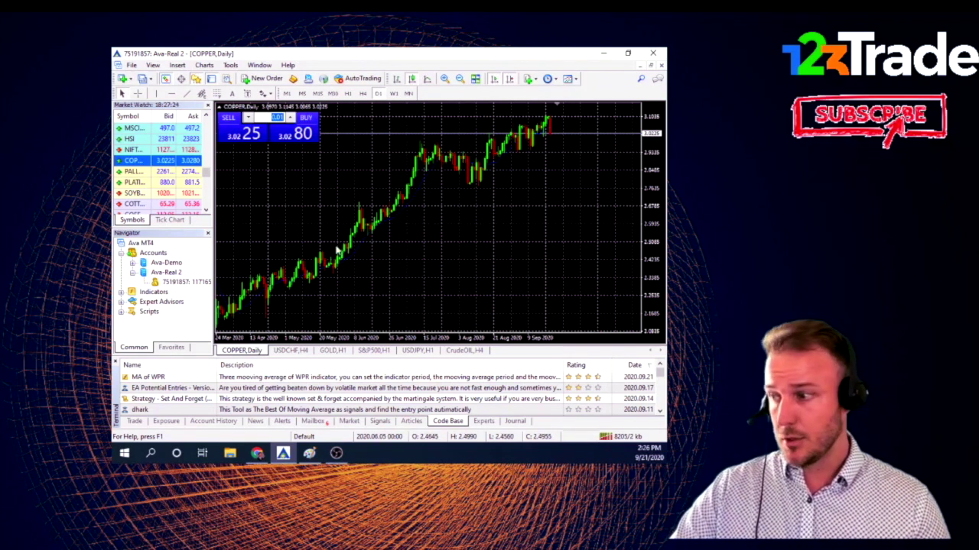
pyautogui.click(133, 421)
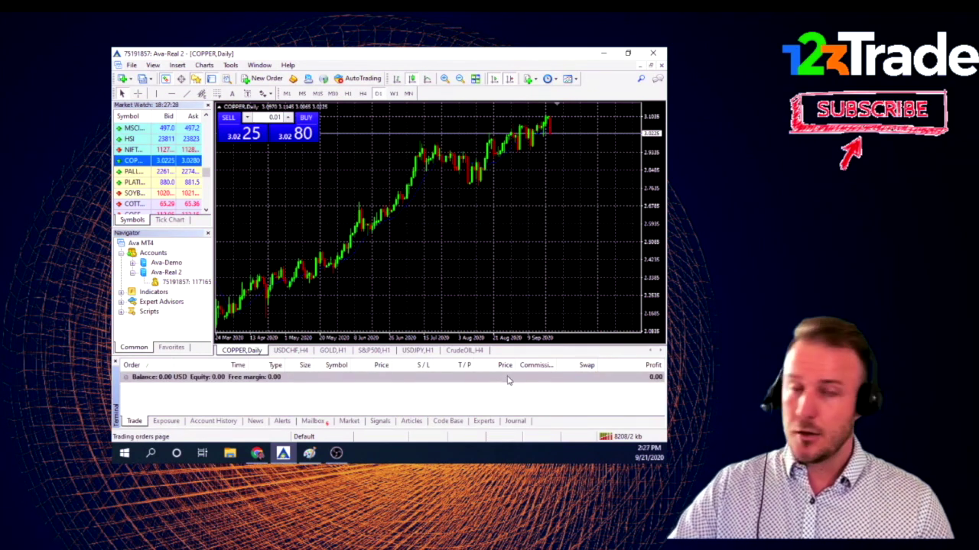